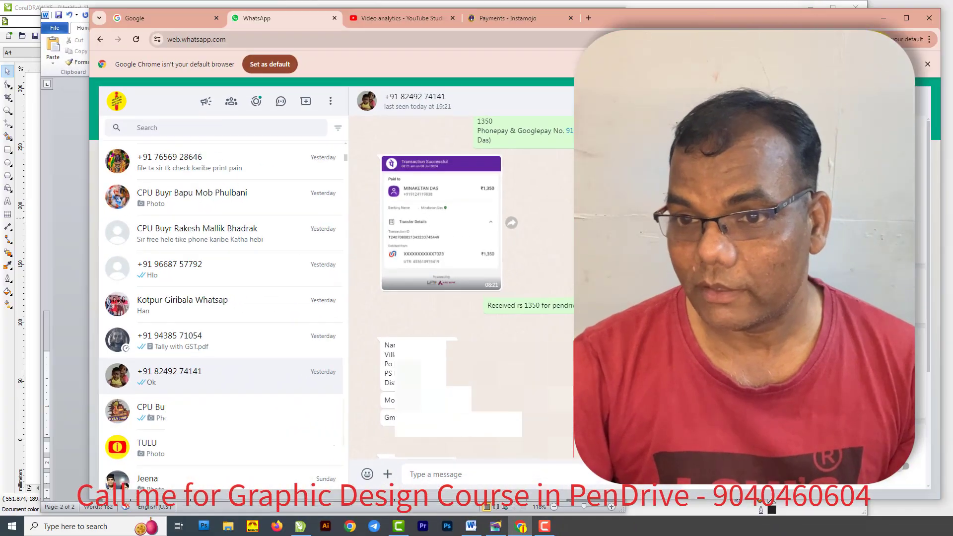
{"action": "left_click", "coordinate": [883, 18]}
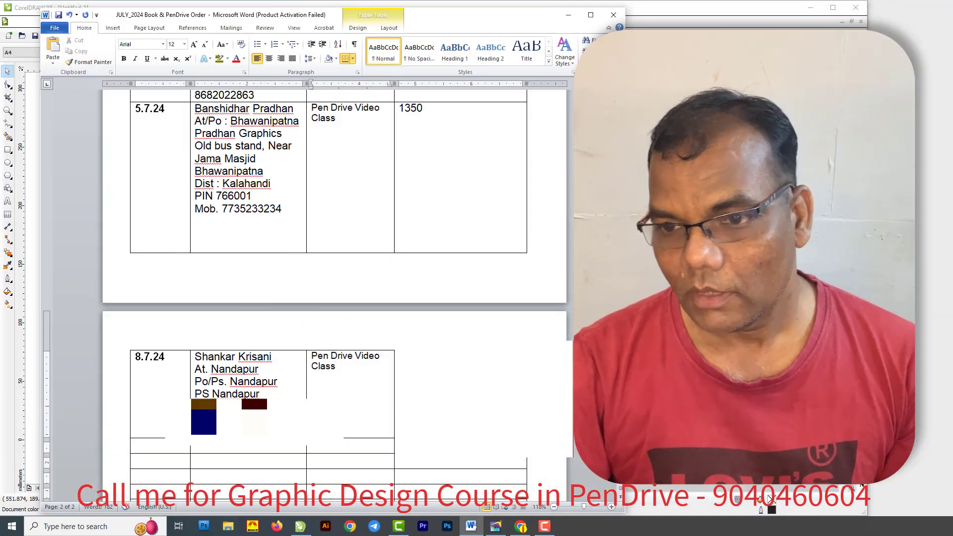
{"action": "left_click", "coordinate": [942, 194]}
{"action": "left_click", "coordinate": [300, 526]}
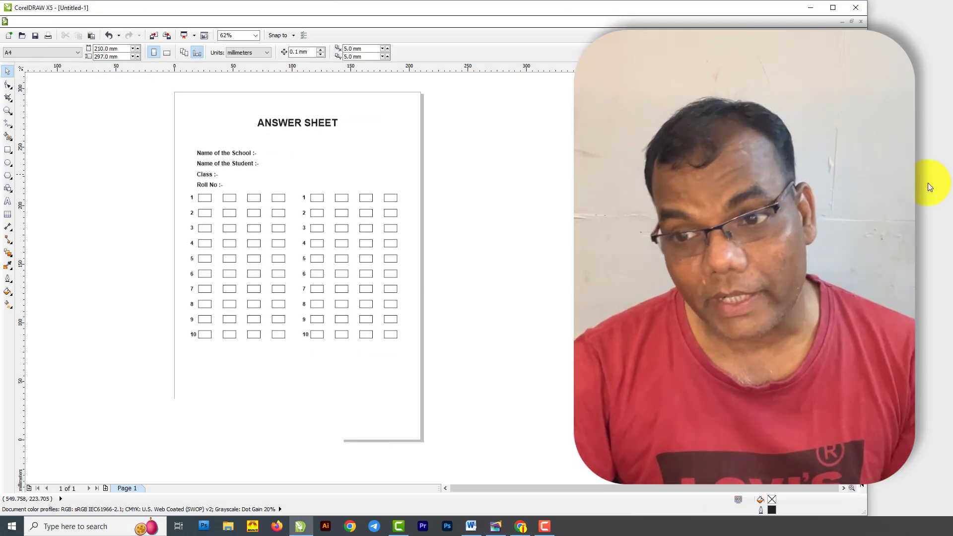
{"action": "left_click", "coordinate": [808, 12]}
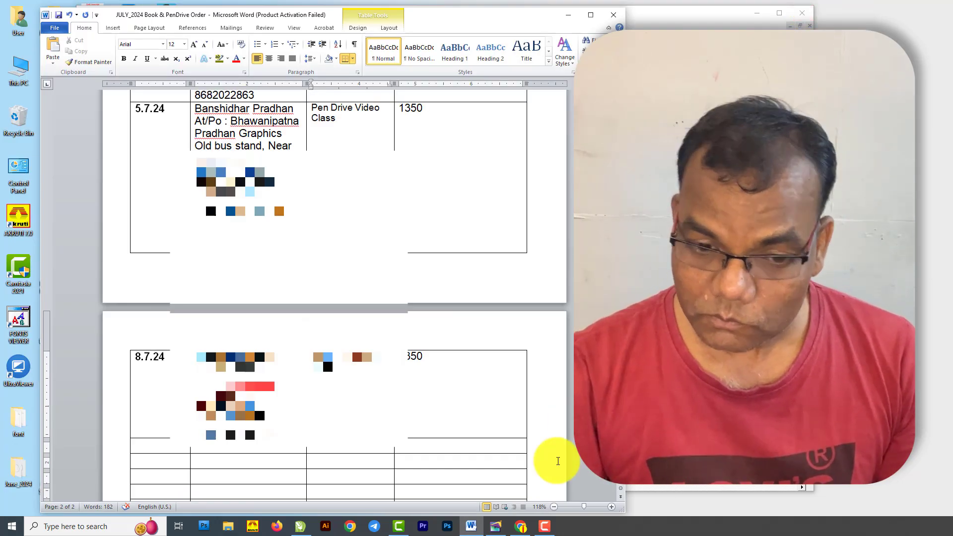
Switch to WhatsApp in Chrome, find the chat containing the answer sheet image and open the image full size.
{"action": "left_click", "coordinate": [520, 526]}
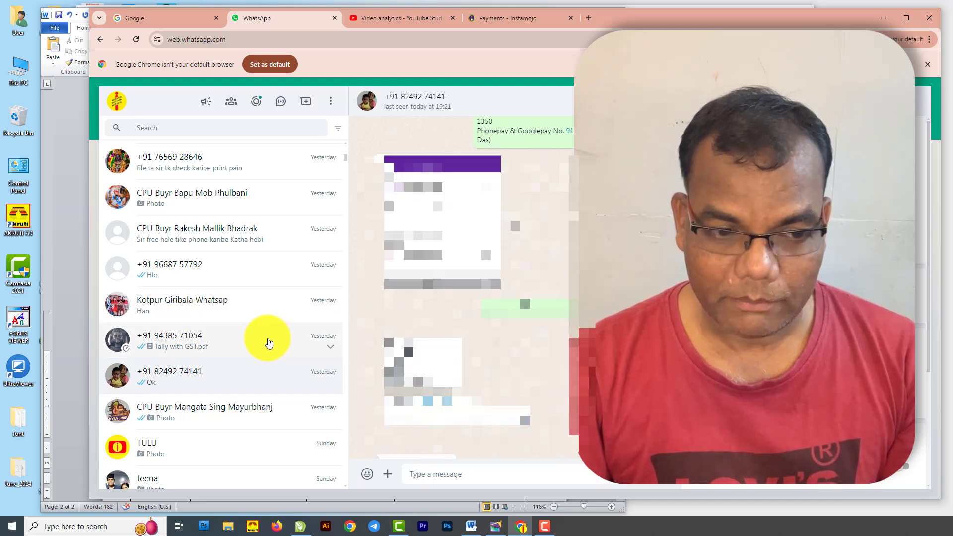
{"action": "scroll", "coordinate": [269, 341], "scroll_direction": "down", "scroll_amount": 2}
{"action": "scroll", "coordinate": [268, 341], "scroll_direction": "down", "scroll_amount": 2}
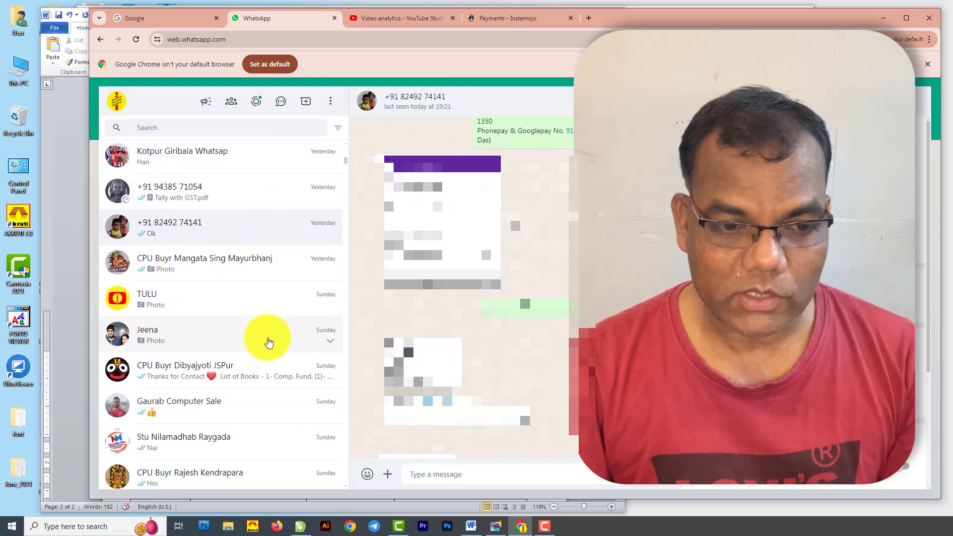
{"action": "scroll", "coordinate": [268, 342], "scroll_direction": "down", "scroll_amount": 2}
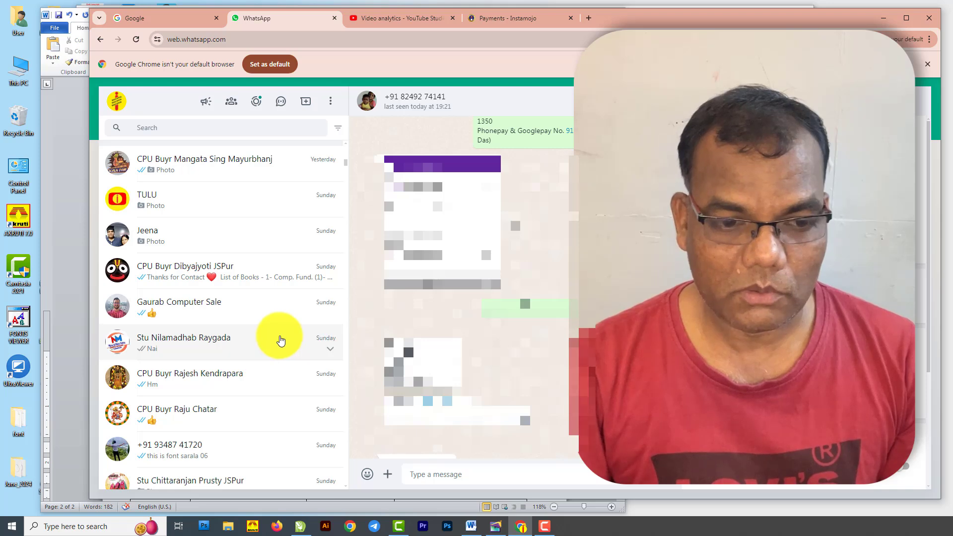
{"action": "scroll", "coordinate": [209, 238], "scroll_direction": "up", "scroll_amount": 4}
{"action": "scroll", "coordinate": [211, 243], "scroll_direction": "up", "scroll_amount": 6}
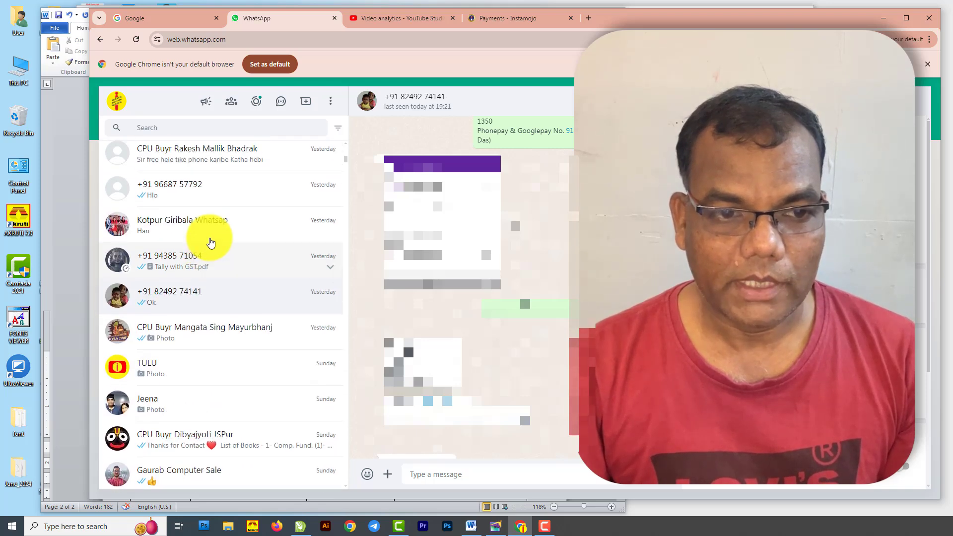
{"action": "scroll", "coordinate": [215, 253], "scroll_direction": "up", "scroll_amount": 4}
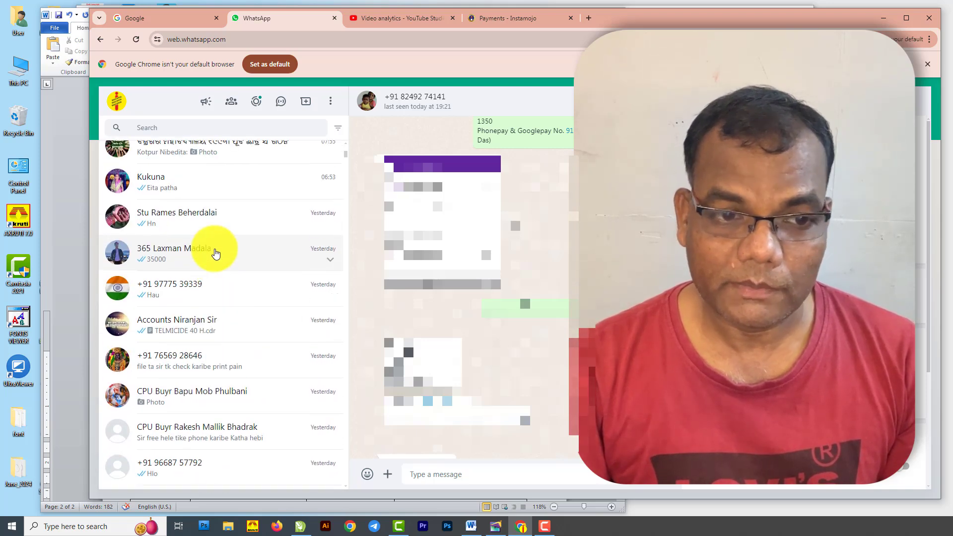
{"action": "left_click", "coordinate": [202, 251]}
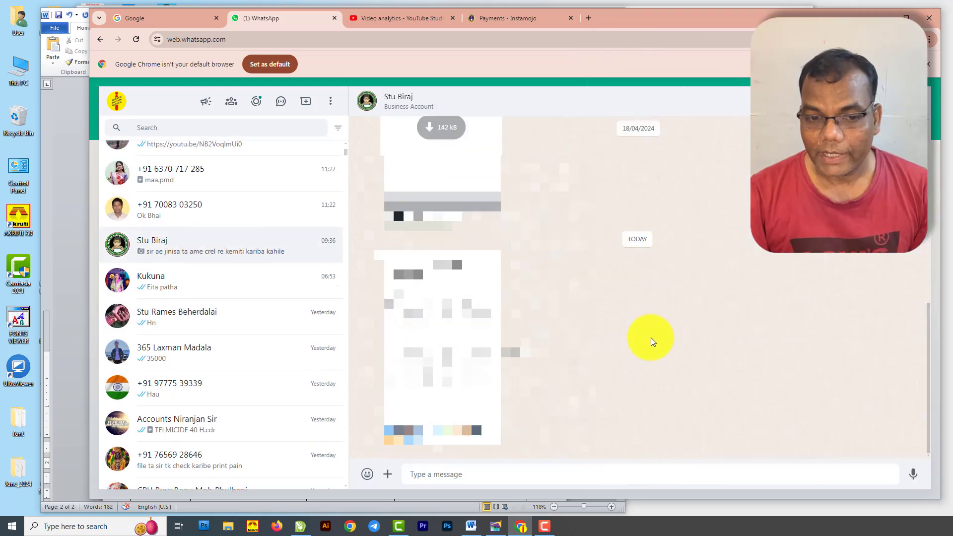
{"action": "left_click", "coordinate": [451, 325]}
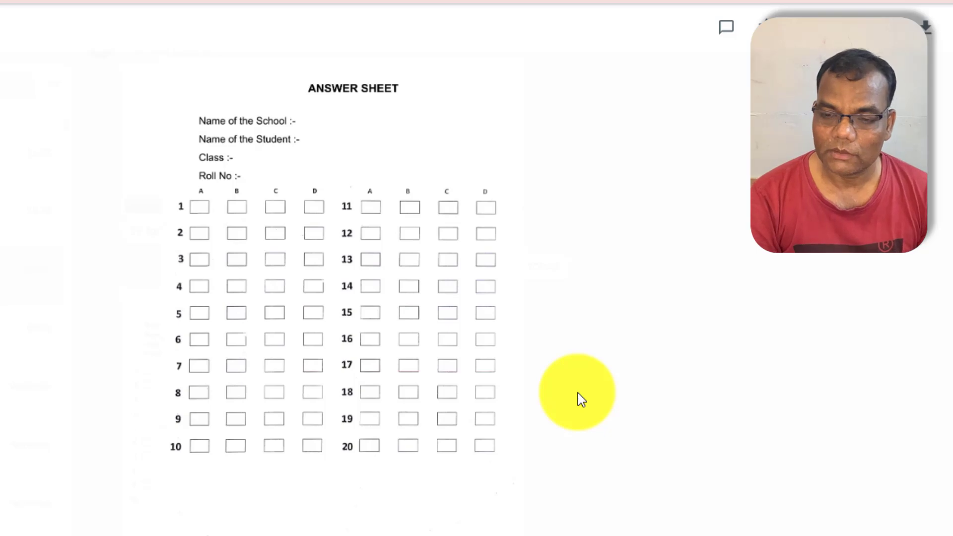
Read the message sent with the answer sheet image and examine the enlarged sheet's layout once more.
{"action": "left_click", "coordinate": [578, 393]}
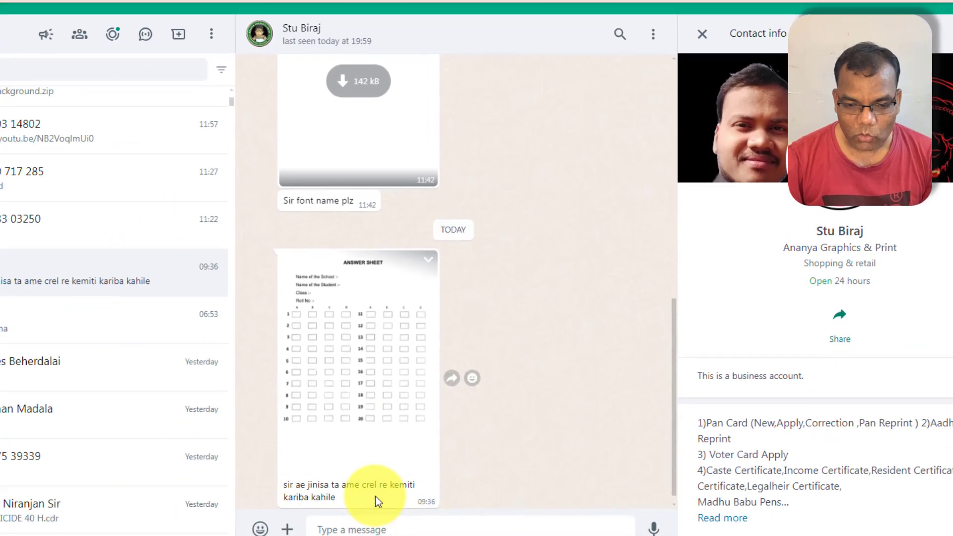
{"action": "left_click", "coordinate": [380, 367]}
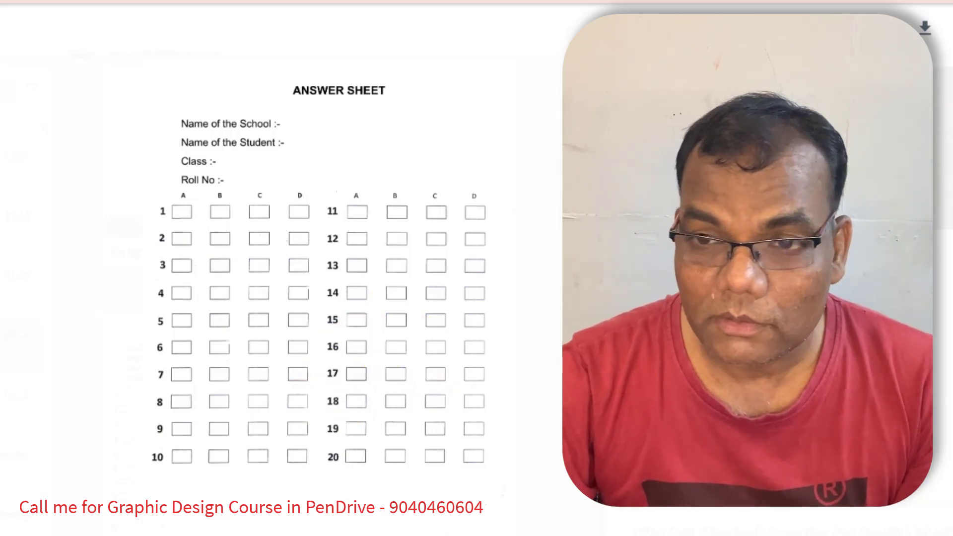
{"action": "key", "text": "Escape"}
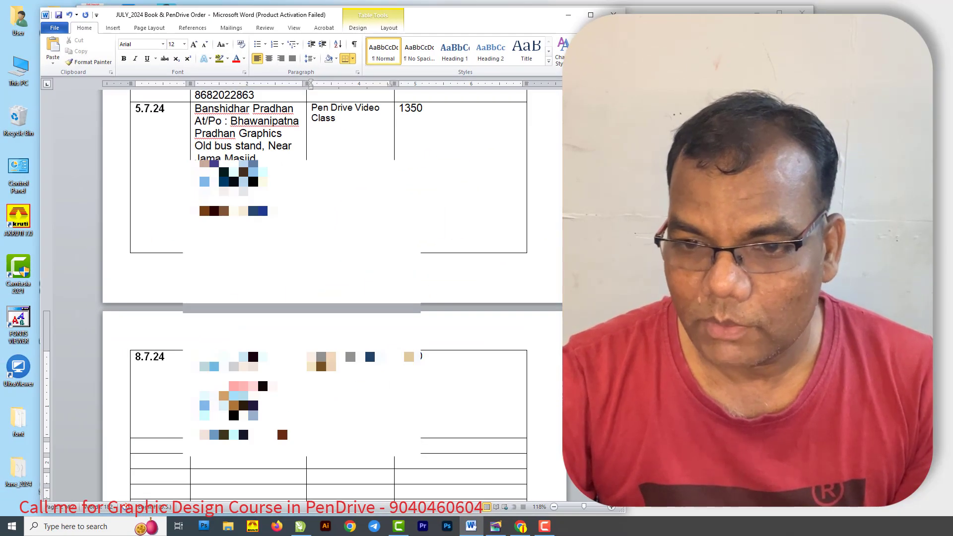
Switch to CorelDRAW and insert a blank page after the existing answer sheet page.
{"action": "left_click", "coordinate": [303, 529]}
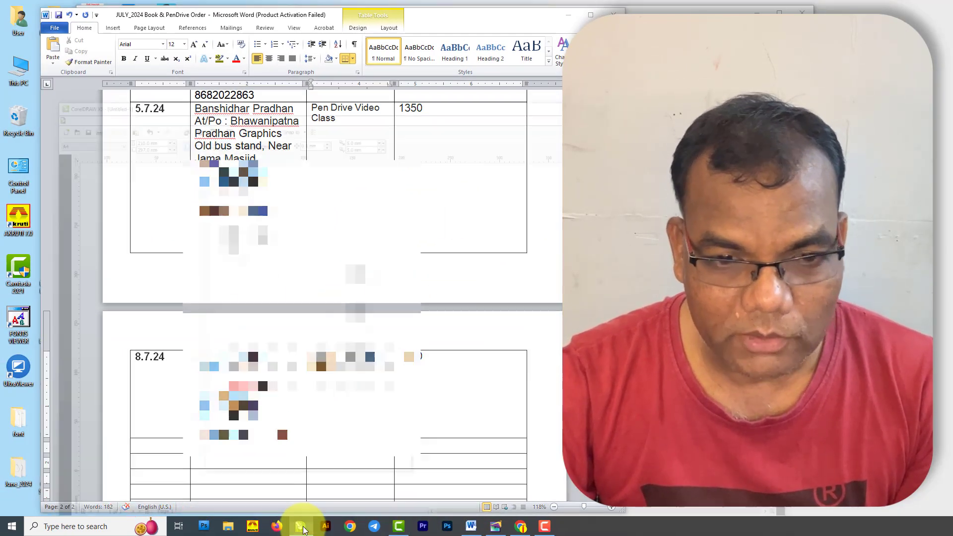
{"action": "scroll", "coordinate": [233, 210], "scroll_direction": "up", "scroll_amount": 1}
{"action": "scroll", "coordinate": [317, 190], "scroll_direction": "down", "scroll_amount": 1}
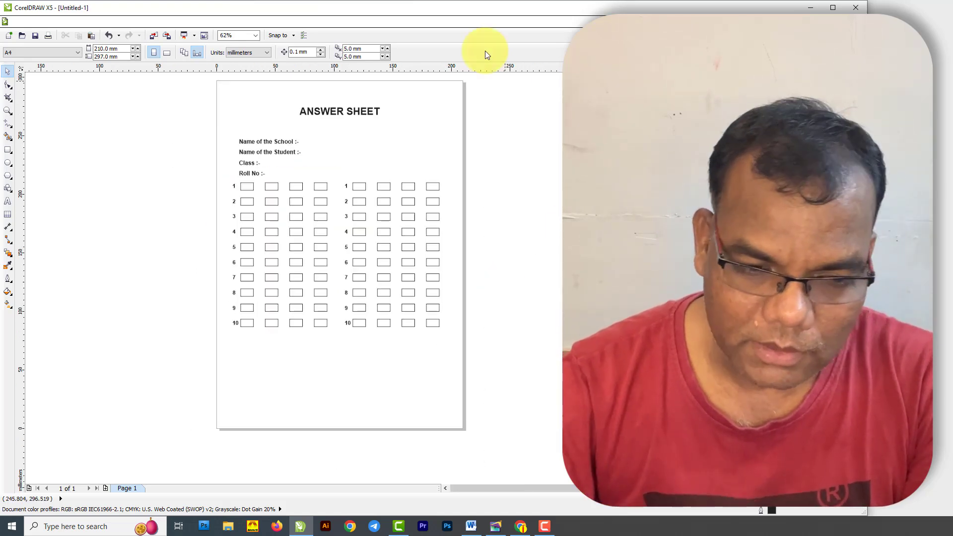
{"action": "key", "text": "alt+l"}
{"action": "key", "text": "i"}
{"action": "key", "text": "Return"}
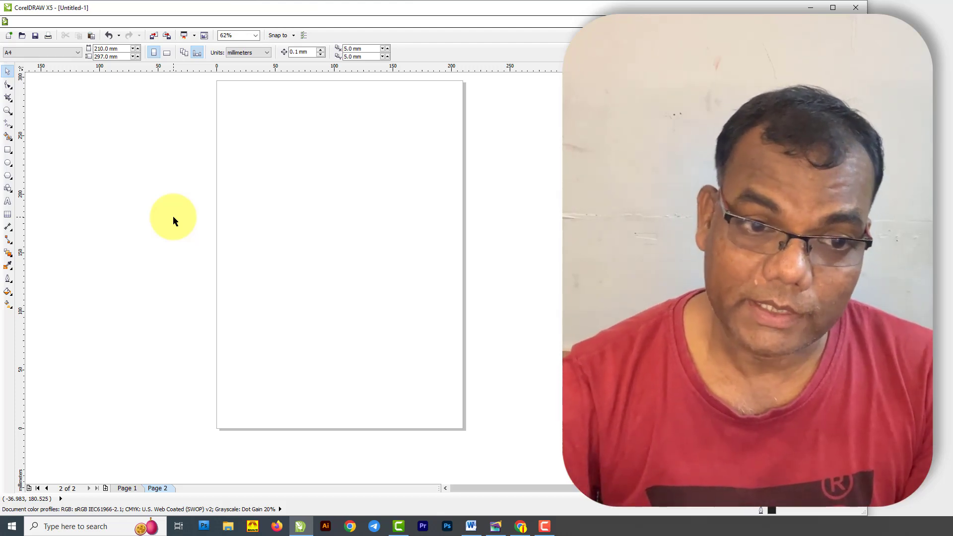
Draw a small answer-box rectangle about 20 mm wide in the upper left area of page 2.
{"action": "scroll", "coordinate": [401, 217], "scroll_direction": "down", "scroll_amount": 1}
{"action": "scroll", "coordinate": [365, 211], "scroll_direction": "up", "scroll_amount": 1}
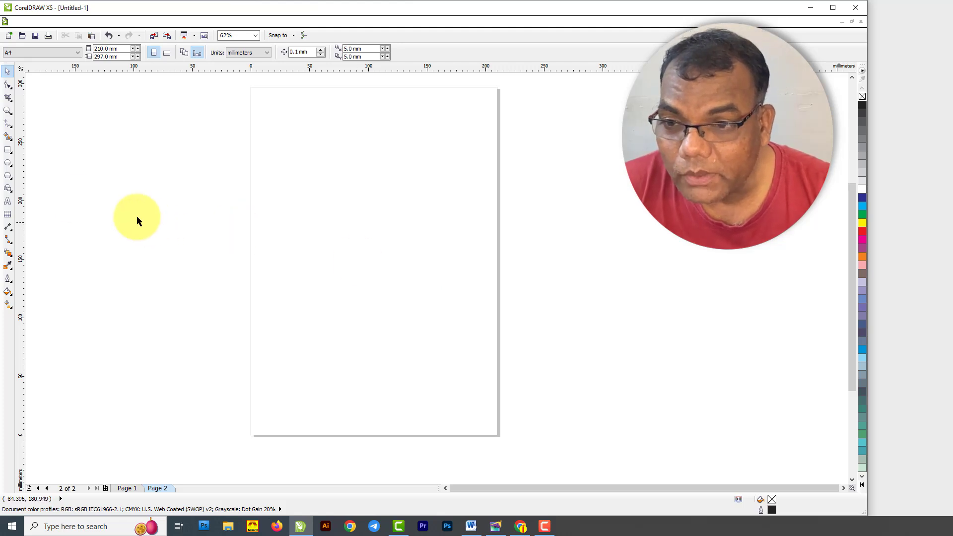
{"action": "left_click", "coordinate": [8, 152]}
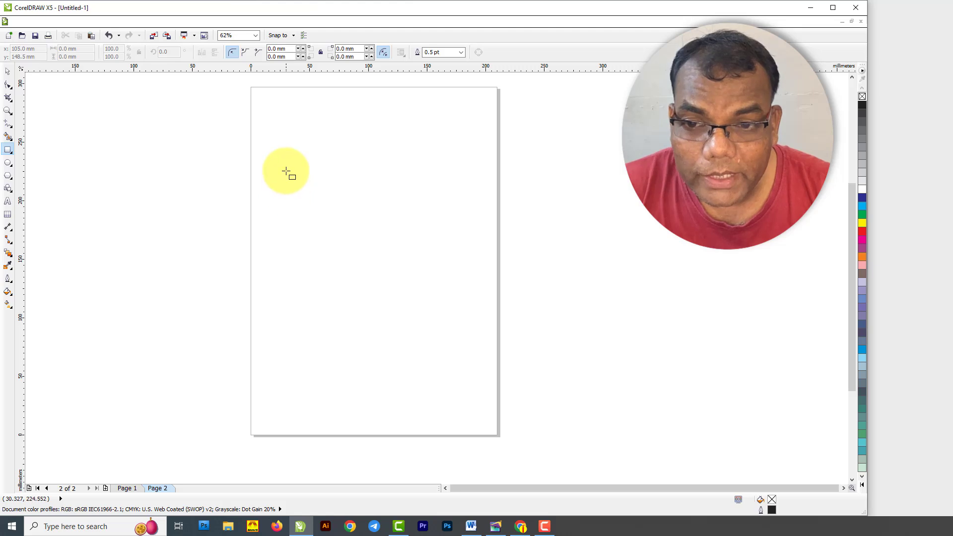
{"action": "left_click_drag", "start_coordinate": [284, 174], "coordinate": [306, 183]}
{"action": "left_click_drag", "start_coordinate": [442, 183], "coordinate": [445, 187]}
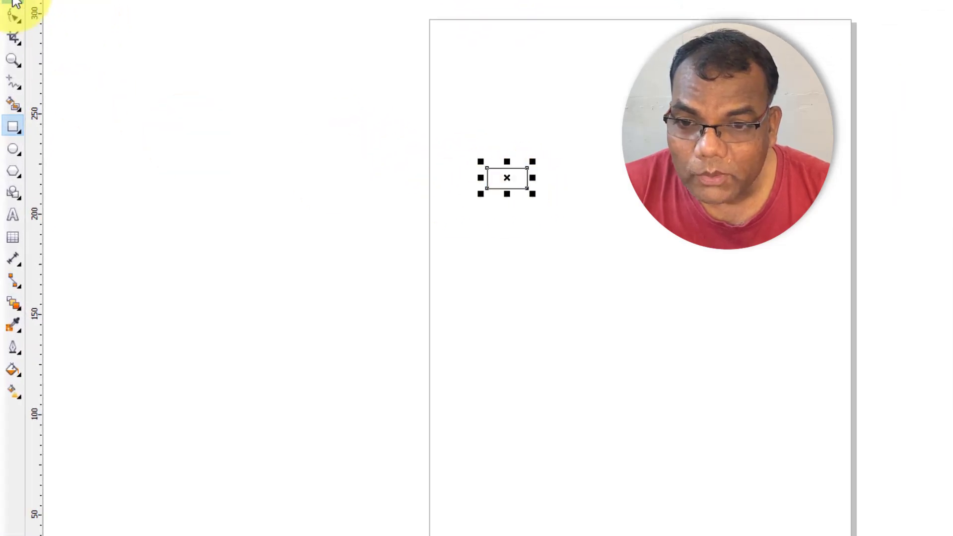
{"action": "left_click", "coordinate": [15, 3]}
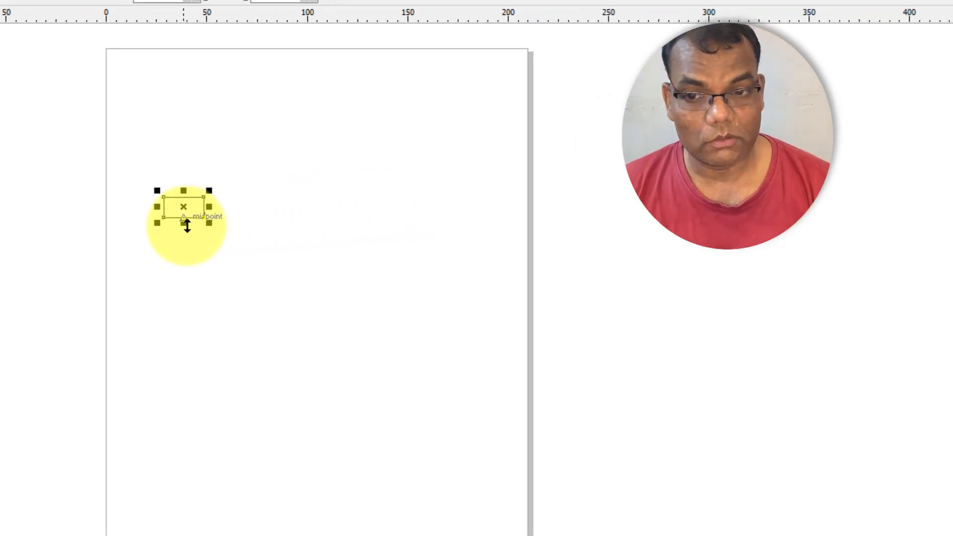
Place a copy of the rectangle straight below the original near the page's lower edge, the pair spanning about 176 mm vertically.
{"action": "scroll", "coordinate": [184, 211], "scroll_direction": "up", "scroll_amount": 1}
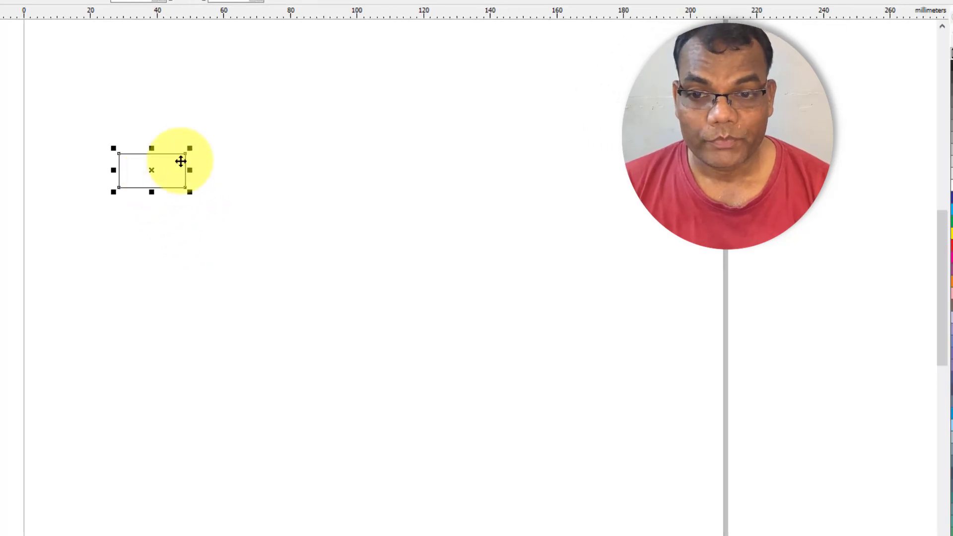
{"action": "scroll", "coordinate": [181, 174], "scroll_direction": "down", "scroll_amount": 1}
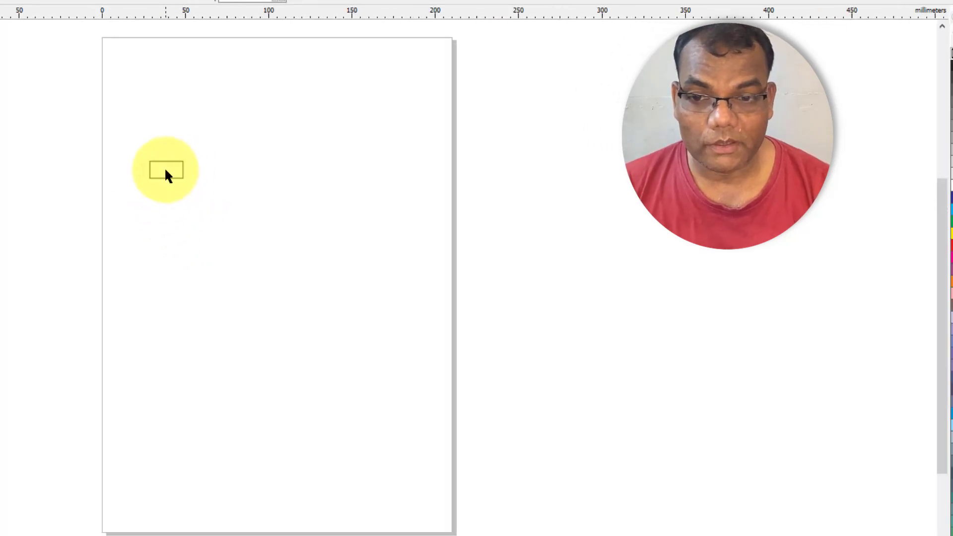
{"action": "left_click", "coordinate": [166, 178]}
{"action": "left_click_drag", "start_coordinate": [163, 171], "coordinate": [174, 445]}
{"action": "left_click", "coordinate": [376, 294]}
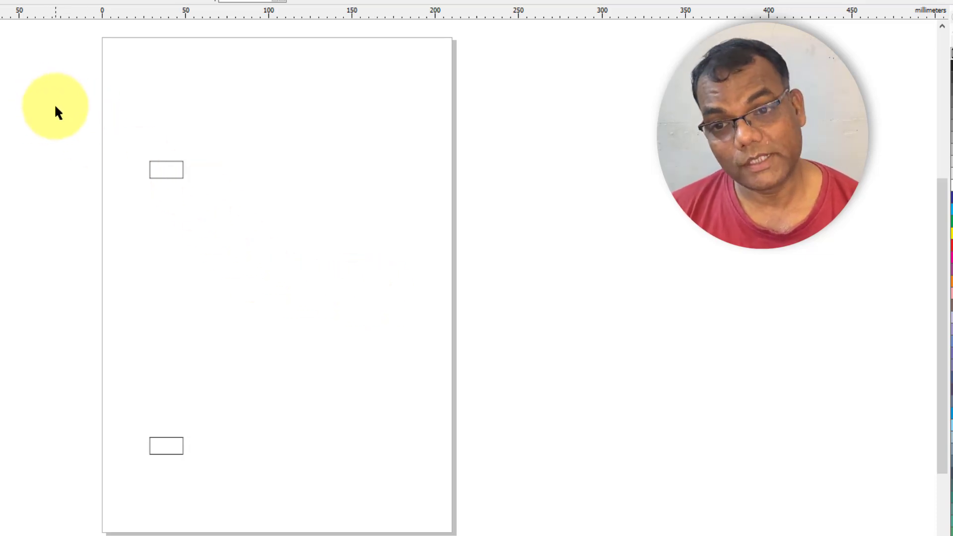
Select both rectangles, activate the Blend tool and set the number of blend steps to 8.
{"action": "left_click_drag", "start_coordinate": [60, 116], "coordinate": [293, 531]}
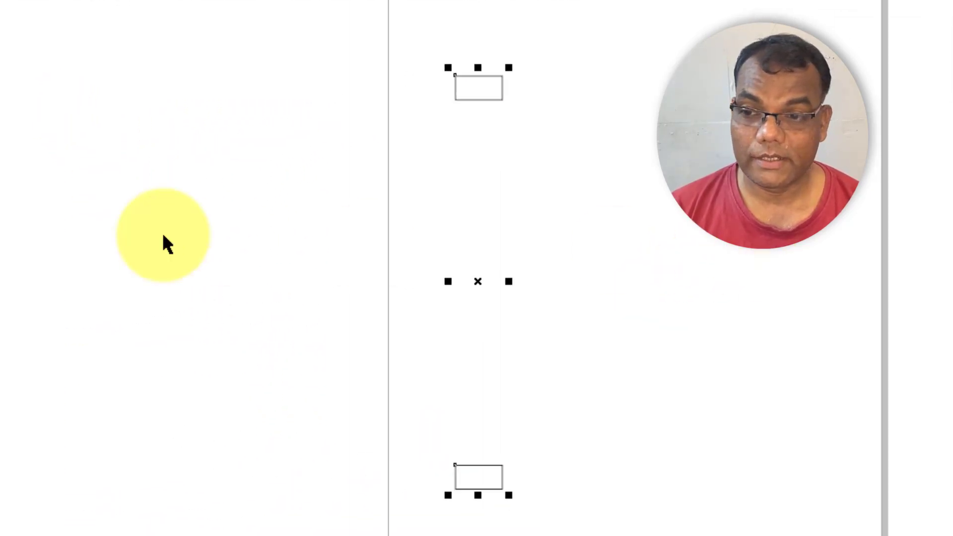
{"action": "left_click", "coordinate": [32, 213]}
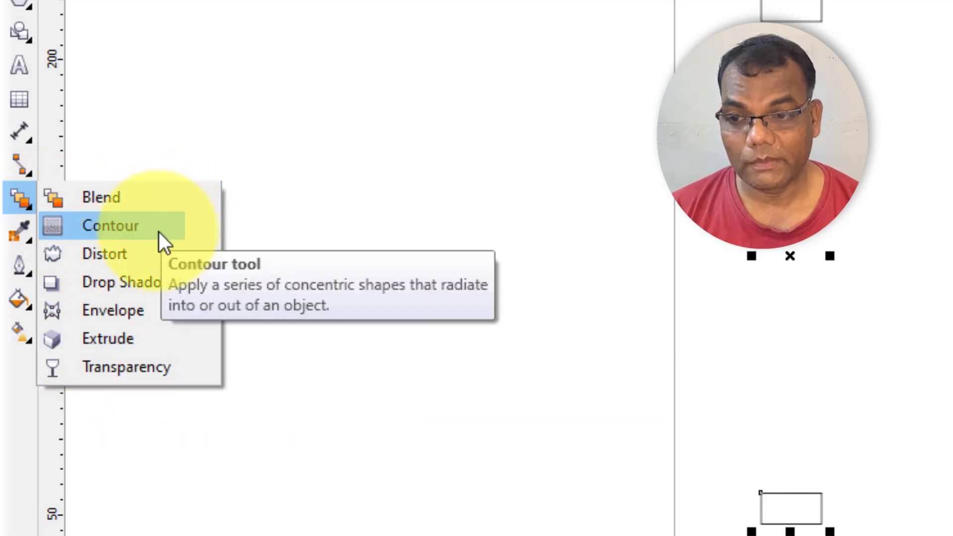
{"action": "left_click", "coordinate": [142, 201]}
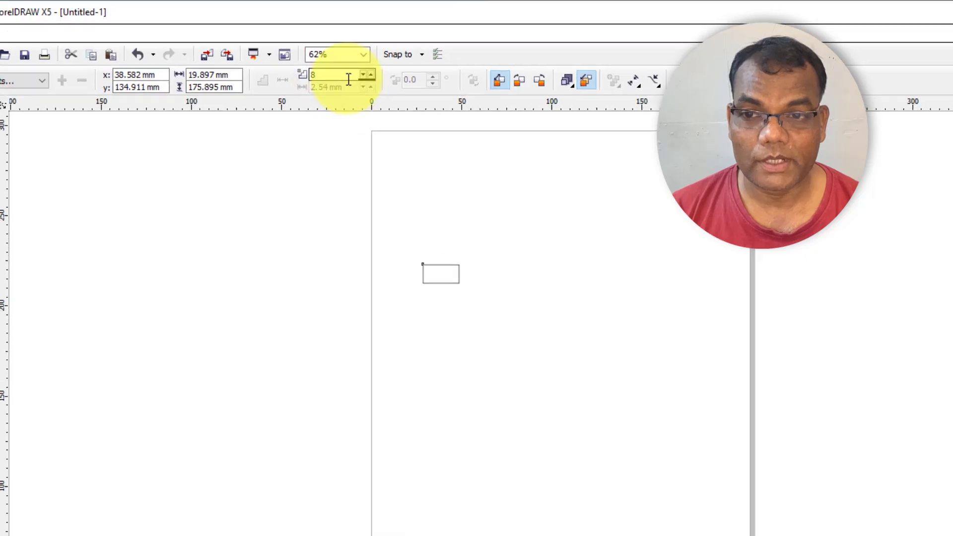
{"action": "double_click", "coordinate": [328, 75]}
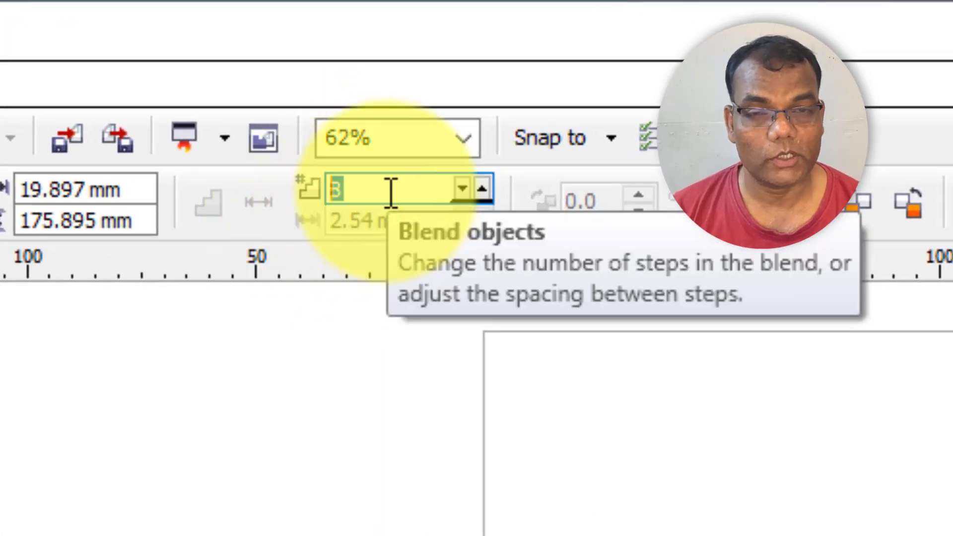
{"action": "double_click", "coordinate": [404, 193]}
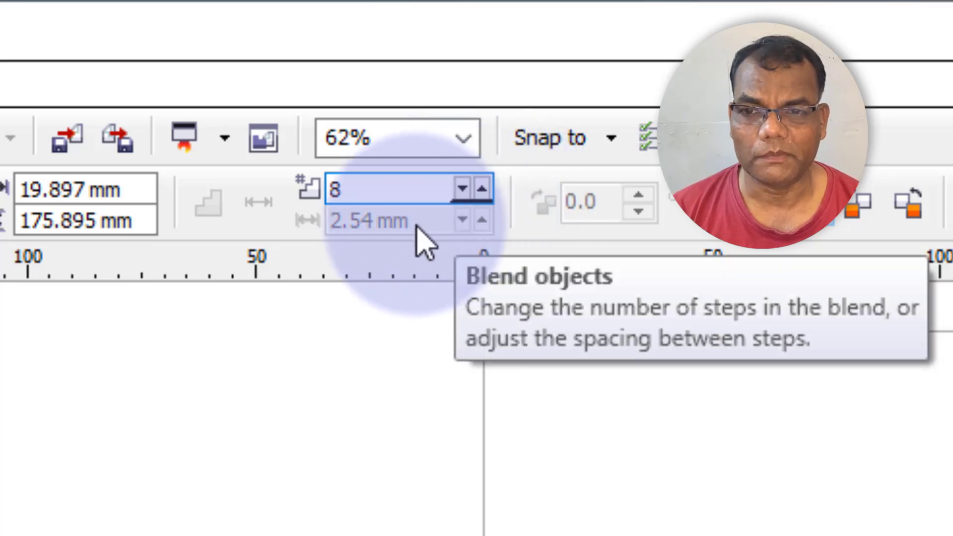
{"action": "double_click", "coordinate": [387, 196]}
{"action": "left_click_drag", "start_coordinate": [387, 195], "coordinate": [463, 350]}
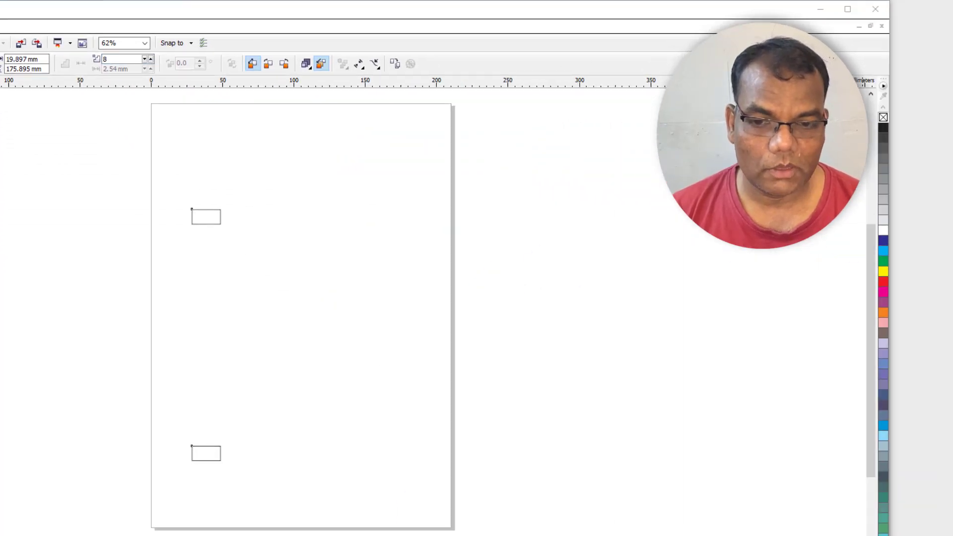
Check the number of boxes per column in the sample answer sheet image in WhatsApp and return to CorelDRAW.
{"action": "key", "text": "alt+Tab"}
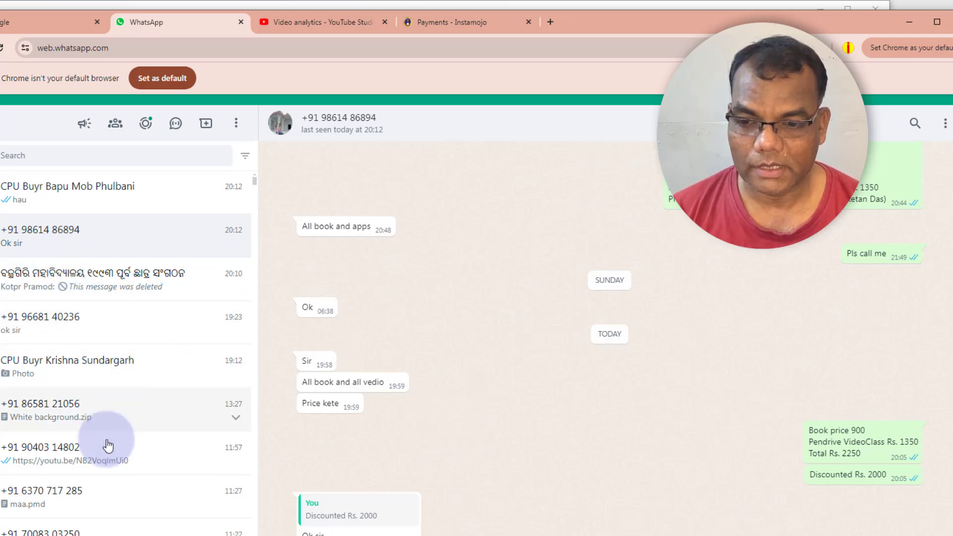
{"action": "left_click", "coordinate": [148, 535]}
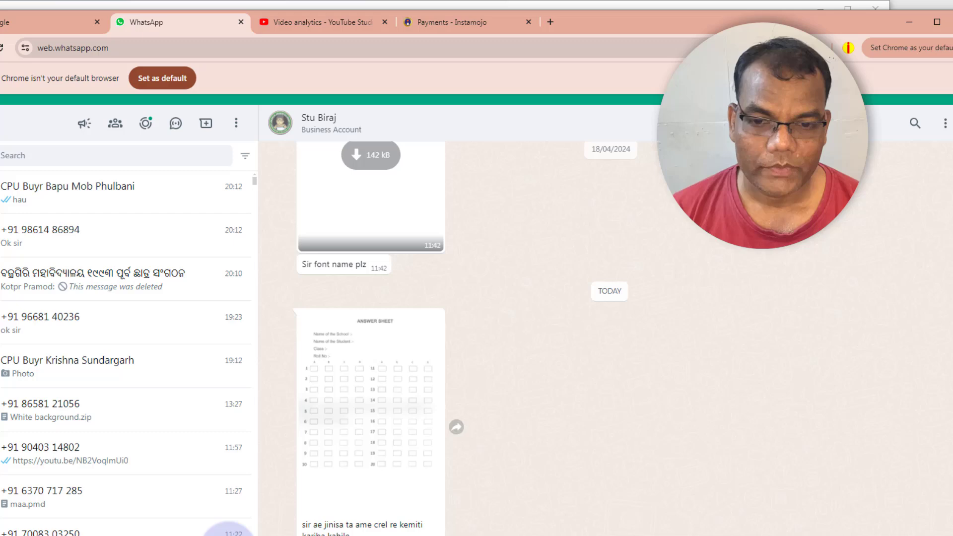
{"action": "left_click", "coordinate": [368, 433]}
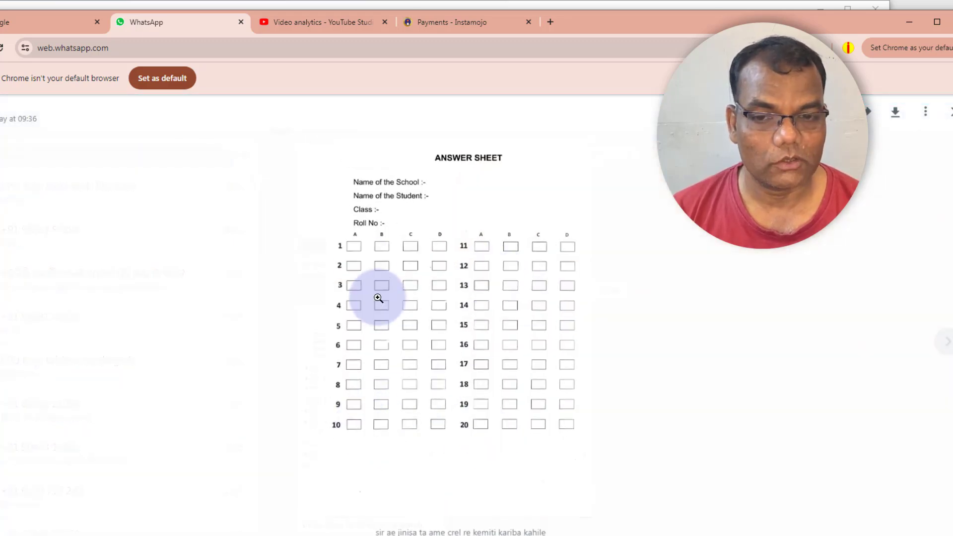
{"action": "left_click", "coordinate": [908, 23]}
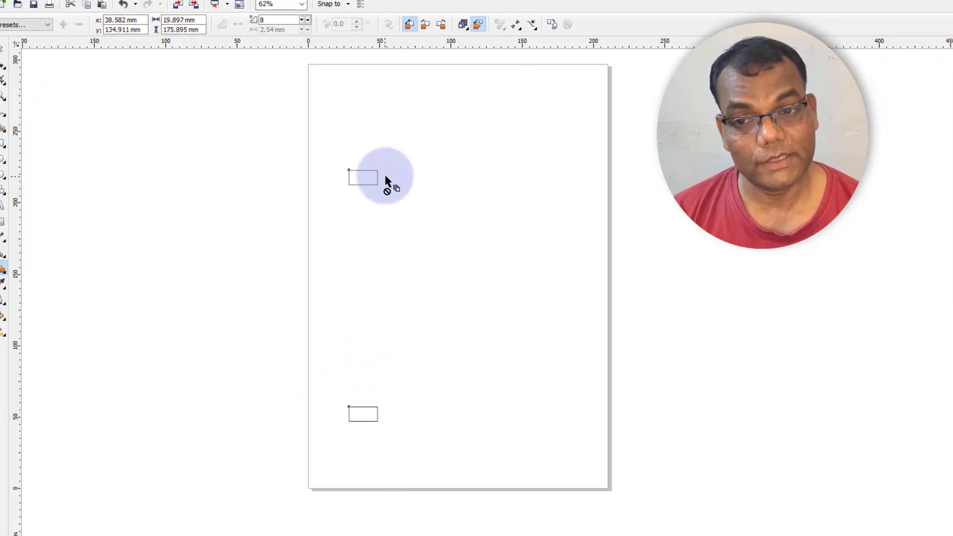
Blend the upper rectangle into the lower one with 8 steps to form a column of evenly spaced answer boxes.
{"action": "left_click", "coordinate": [9, 45]}
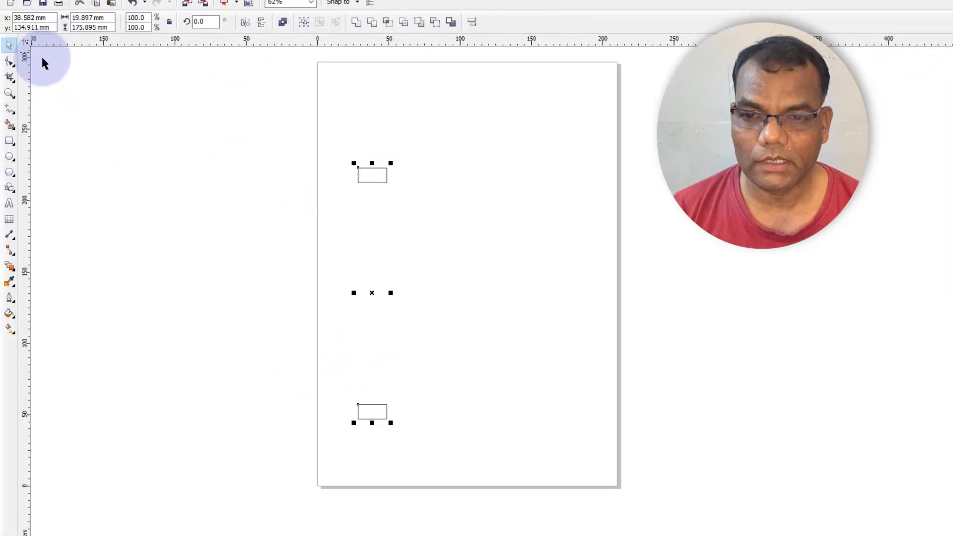
{"action": "left_click", "coordinate": [475, 273]}
{"action": "left_click_drag", "start_coordinate": [380, 194], "coordinate": [490, 478]}
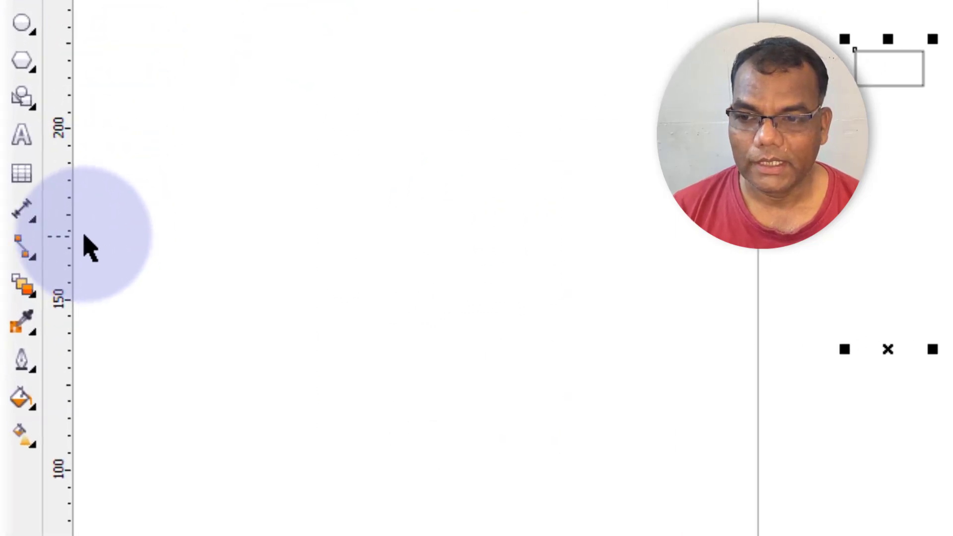
{"action": "left_click", "coordinate": [23, 287]}
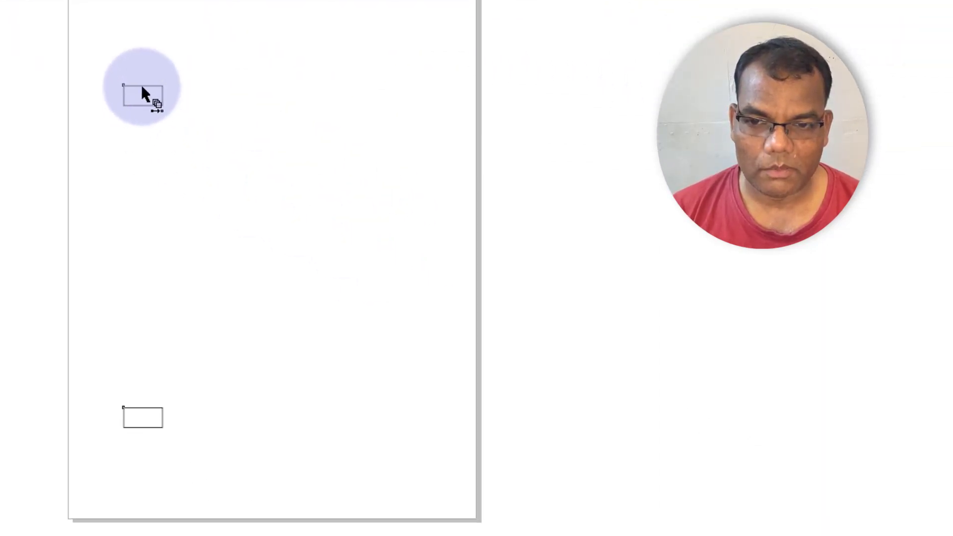
{"action": "left_click_drag", "start_coordinate": [142, 89], "coordinate": [191, 398]}
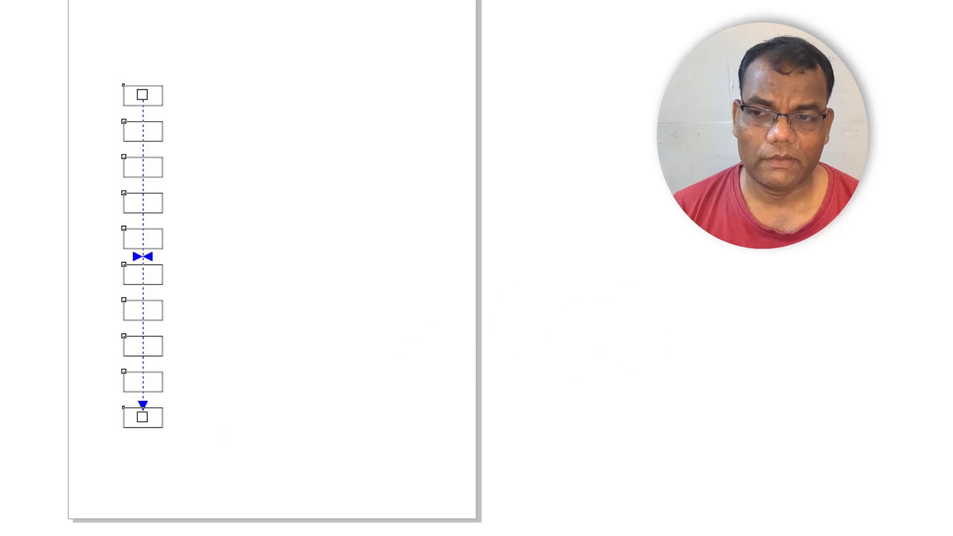
{"action": "left_click", "coordinate": [144, 422]}
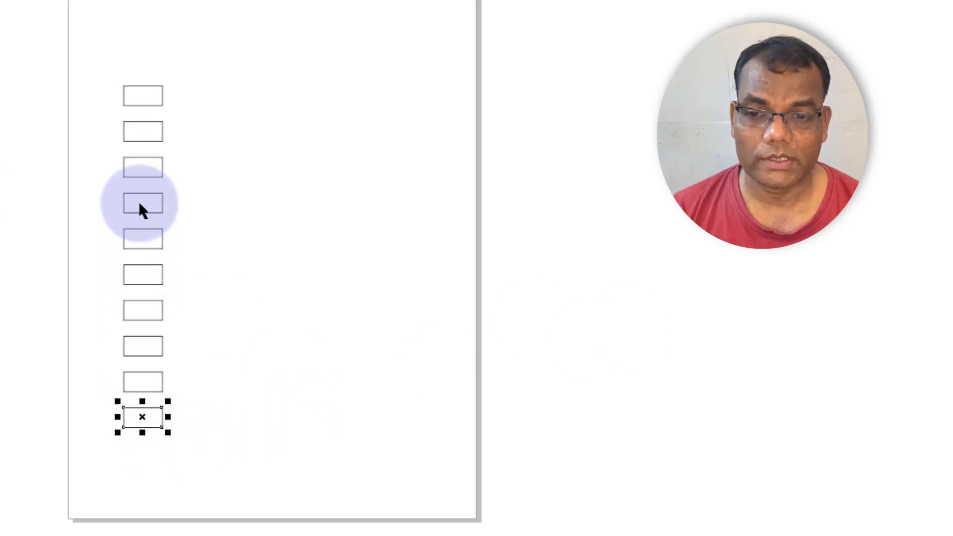
{"action": "left_click", "coordinate": [85, 50]}
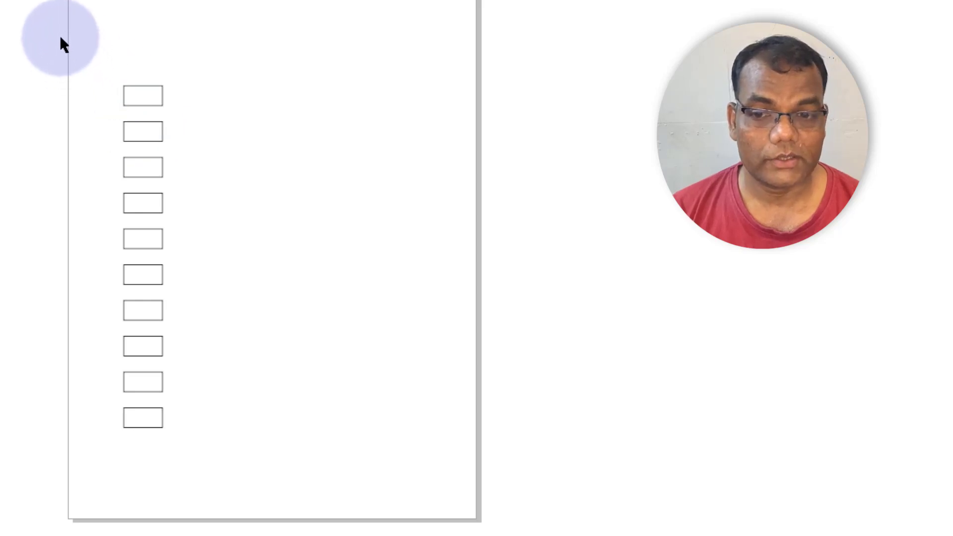
Select the whole column of blended boxes and scale it down slightly from its lower-right corner.
{"action": "left_click_drag", "start_coordinate": [31, 21], "coordinate": [256, 527]}
{"action": "left_click", "coordinate": [283, 453]}
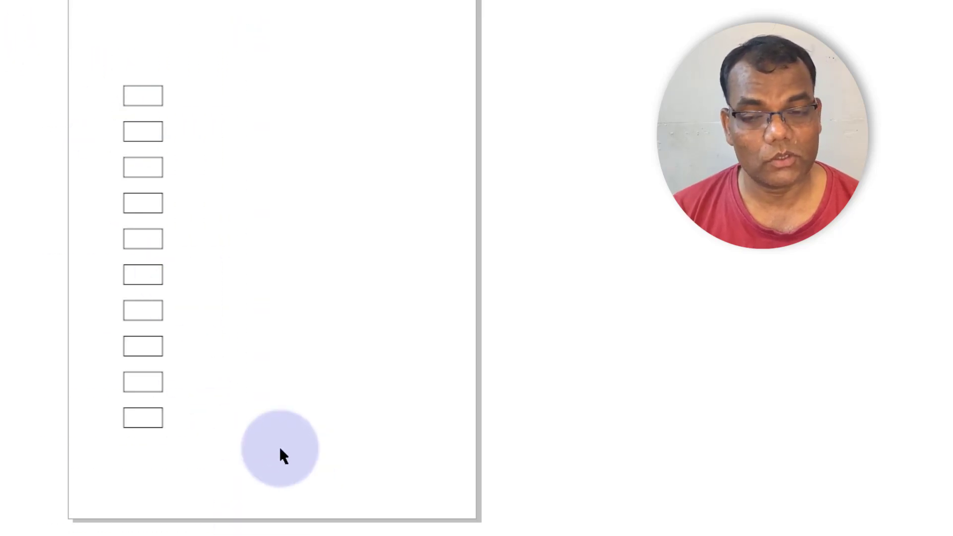
{"action": "left_click_drag", "start_coordinate": [36, 42], "coordinate": [243, 473]}
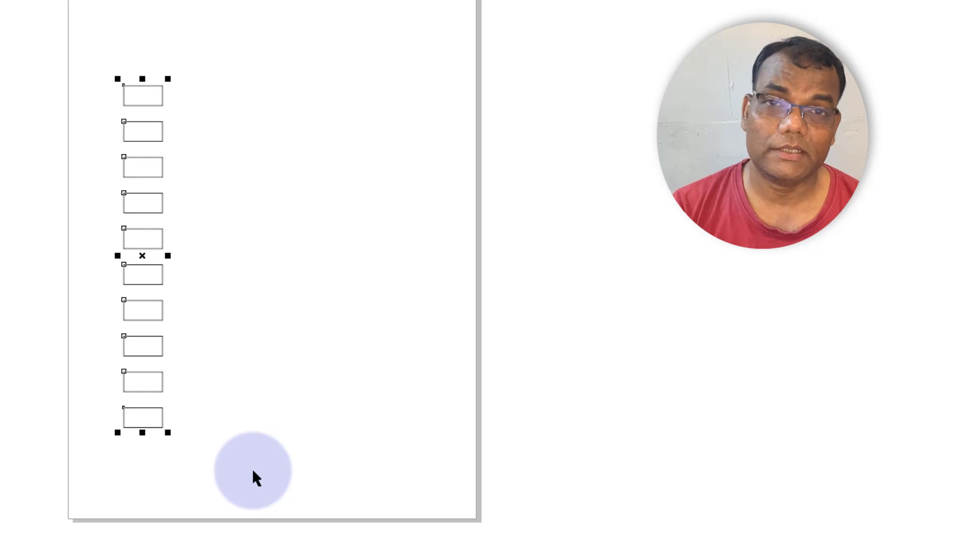
{"action": "scroll", "coordinate": [167, 431], "scroll_direction": "up", "scroll_amount": 2}
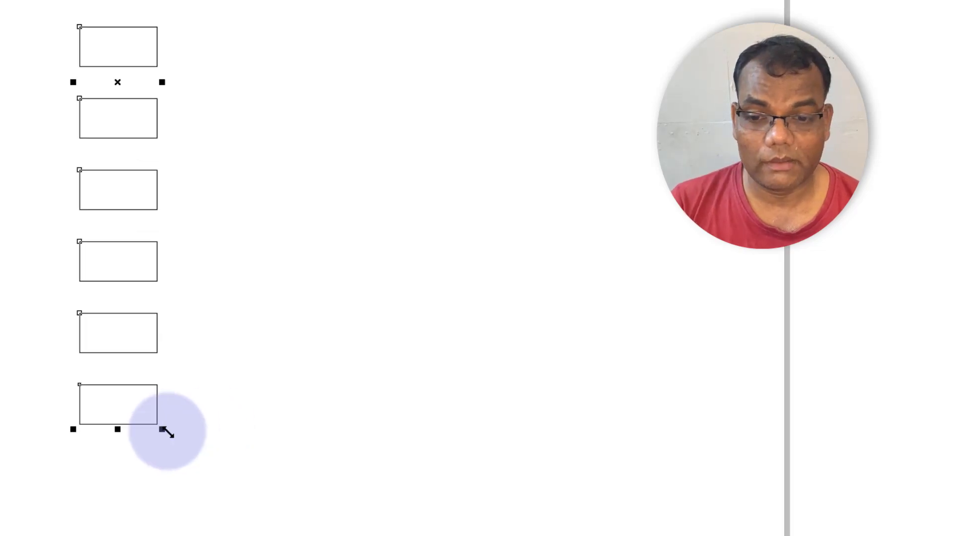
{"action": "scroll", "coordinate": [165, 435], "scroll_direction": "up", "scroll_amount": 1}
{"action": "left_click_drag", "start_coordinate": [154, 419], "coordinate": [131, 409]}
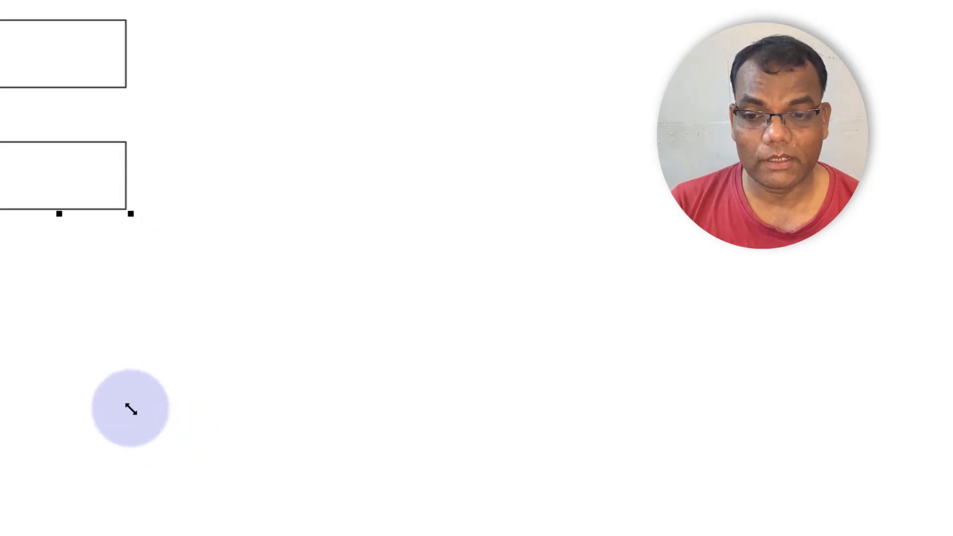
{"action": "scroll", "coordinate": [231, 507], "scroll_direction": "down", "scroll_amount": 2}
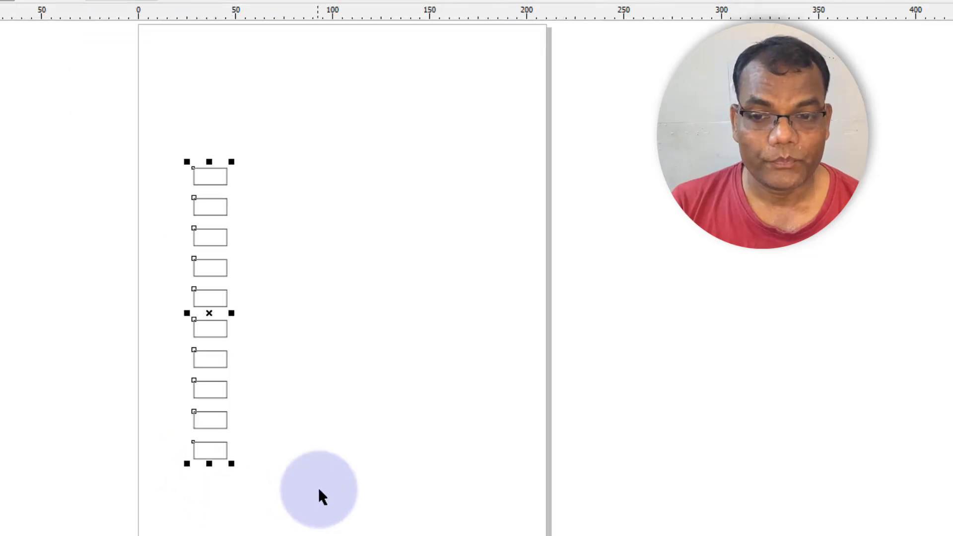
Try deleting the topmost box of the blended column and undo the deletion.
{"action": "left_click_drag", "start_coordinate": [124, 107], "coordinate": [390, 535]}
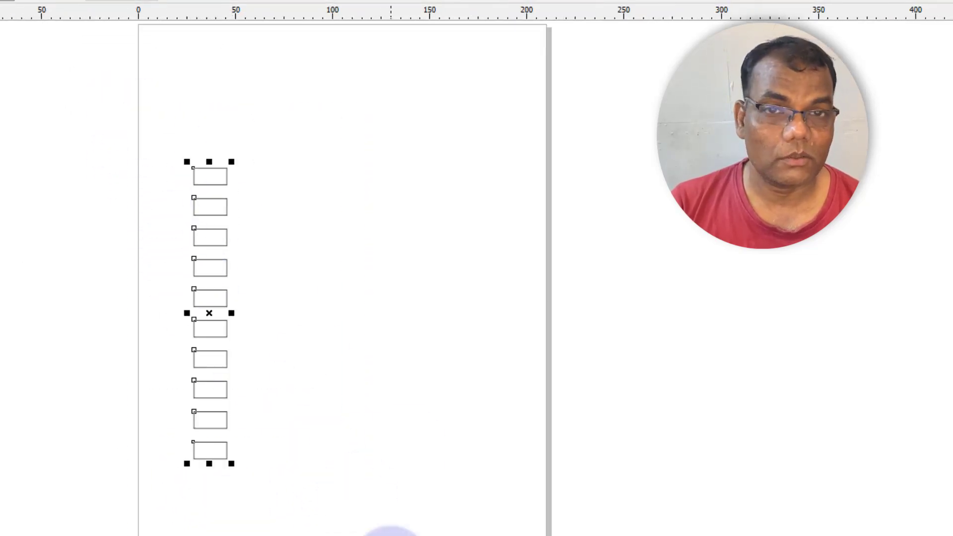
{"action": "left_click", "coordinate": [423, 353]}
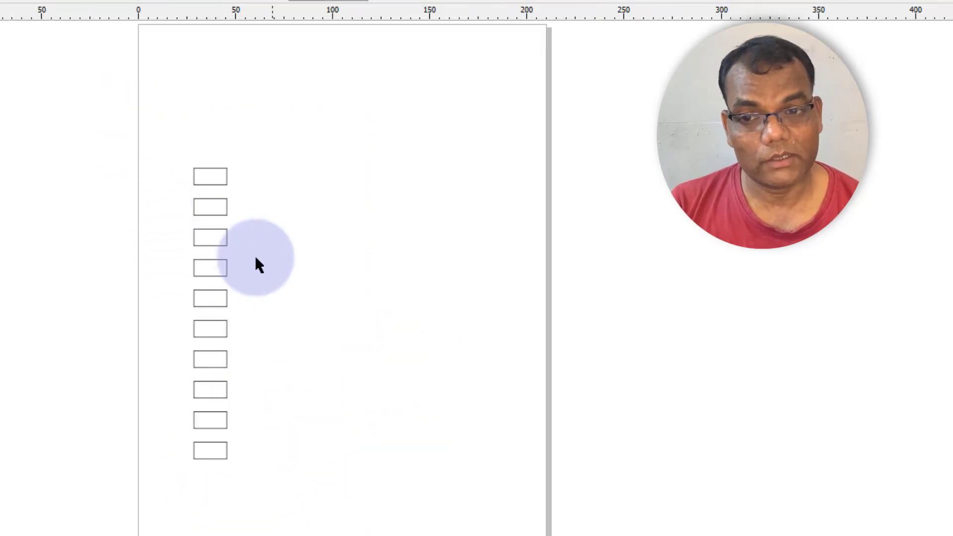
{"action": "left_click", "coordinate": [220, 176]}
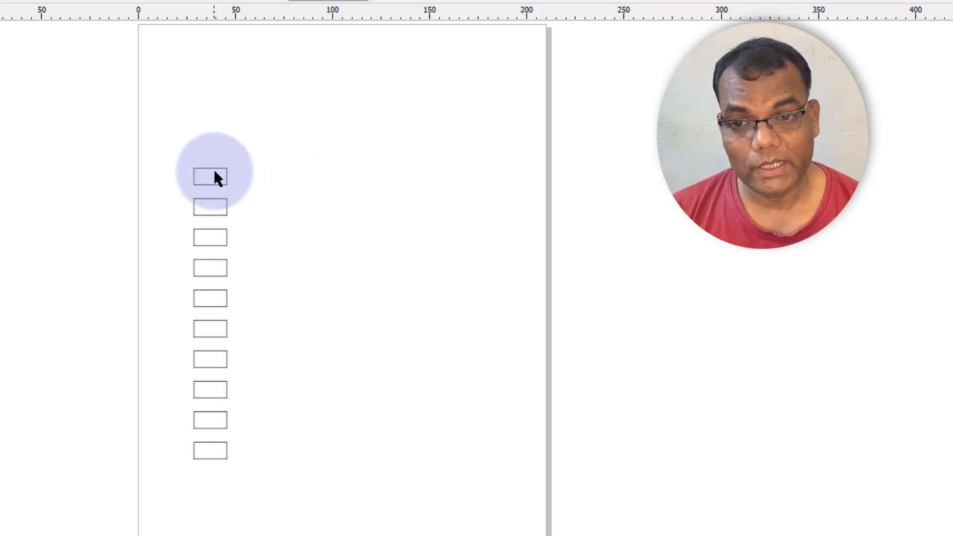
{"action": "key", "text": "Delete"}
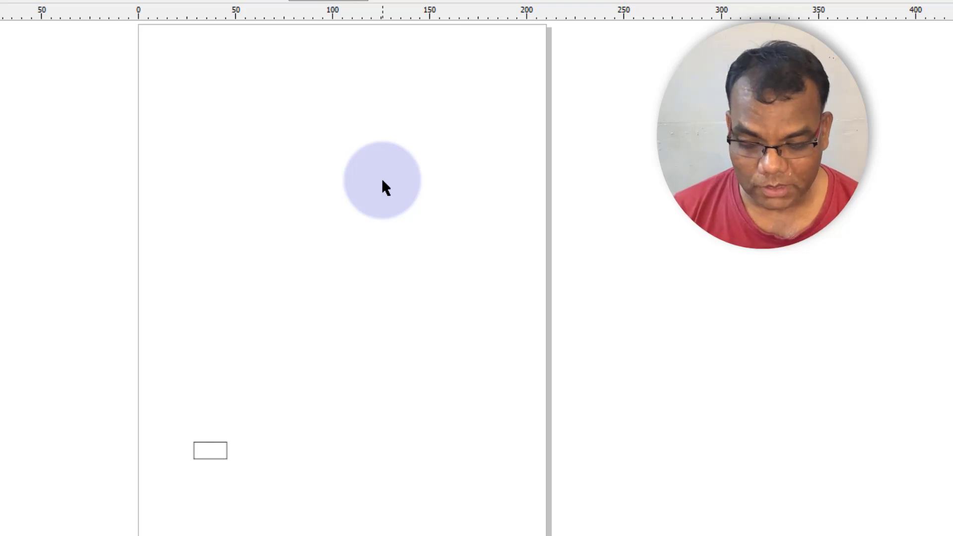
{"action": "key", "text": "ctrl+z"}
{"action": "key", "text": "Escape"}
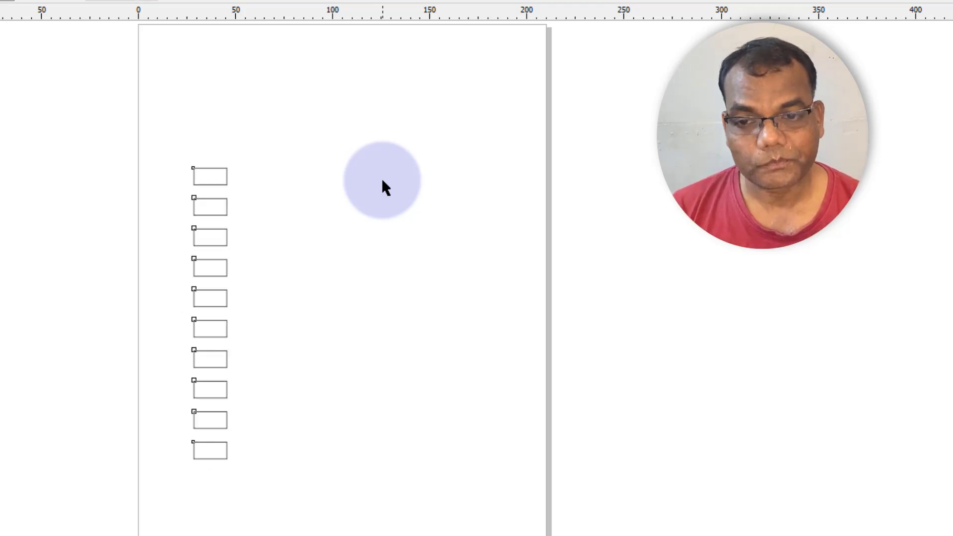
Duplicate the box column to its right and duplicate the resulting pair to make four columns.
{"action": "left_click_drag", "start_coordinate": [113, 113], "coordinate": [298, 467]}
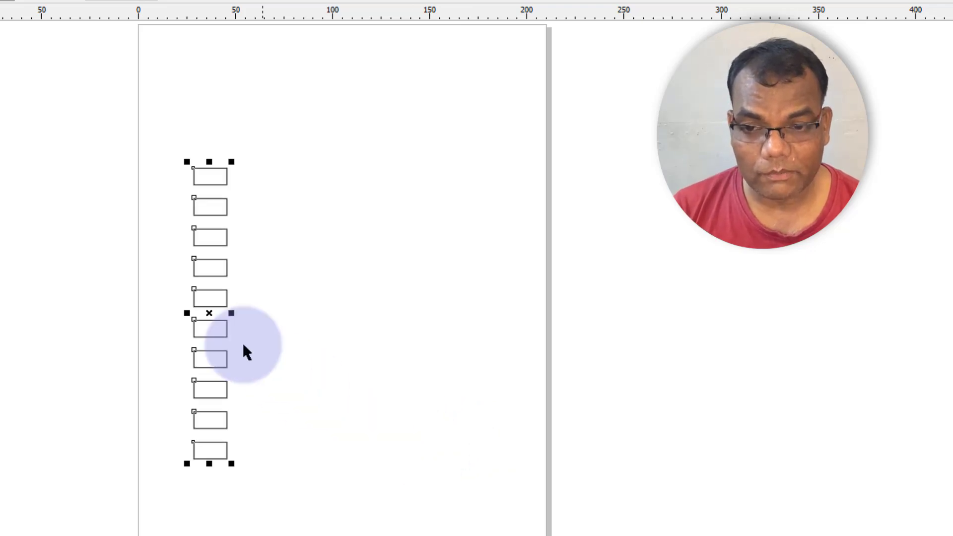
{"action": "left_click_drag", "start_coordinate": [212, 316], "coordinate": [264, 315]}
{"action": "left_click_drag", "start_coordinate": [143, 132], "coordinate": [417, 531]}
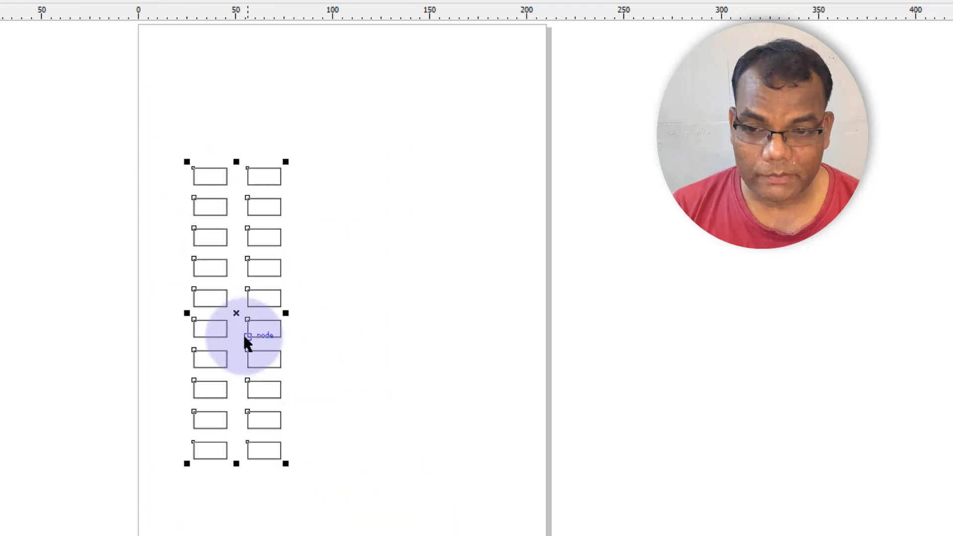
{"action": "left_click", "coordinate": [235, 314]}
{"action": "left_click_drag", "start_coordinate": [235, 314], "coordinate": [341, 314]}
{"action": "left_click", "coordinate": [577, 350]}
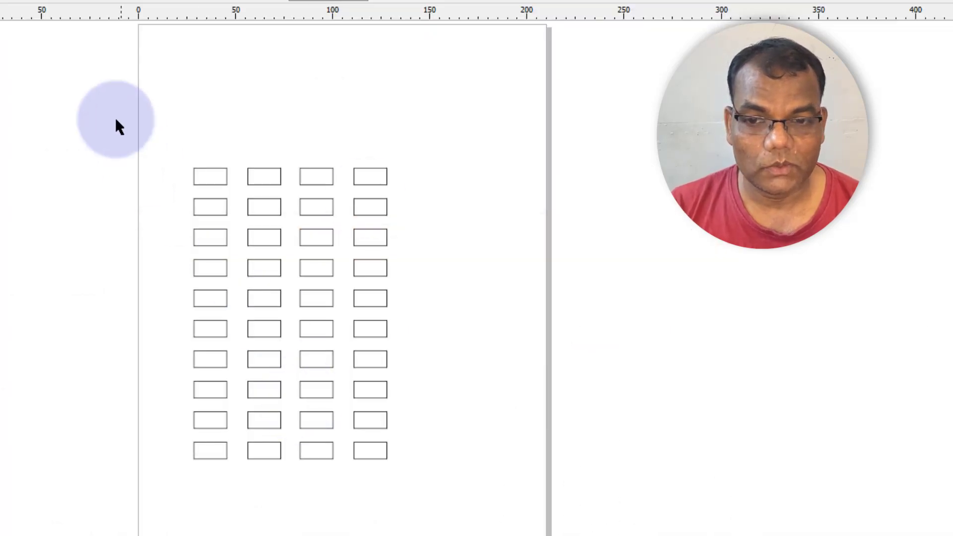
Scale the four columns of boxes down proportionally and nudge the block slightly to the left.
{"action": "left_click_drag", "start_coordinate": [89, 91], "coordinate": [511, 501]}
{"action": "left_click_drag", "start_coordinate": [392, 464], "coordinate": [364, 434]}
{"action": "left_click_drag", "start_coordinate": [138, 111], "coordinate": [515, 526]}
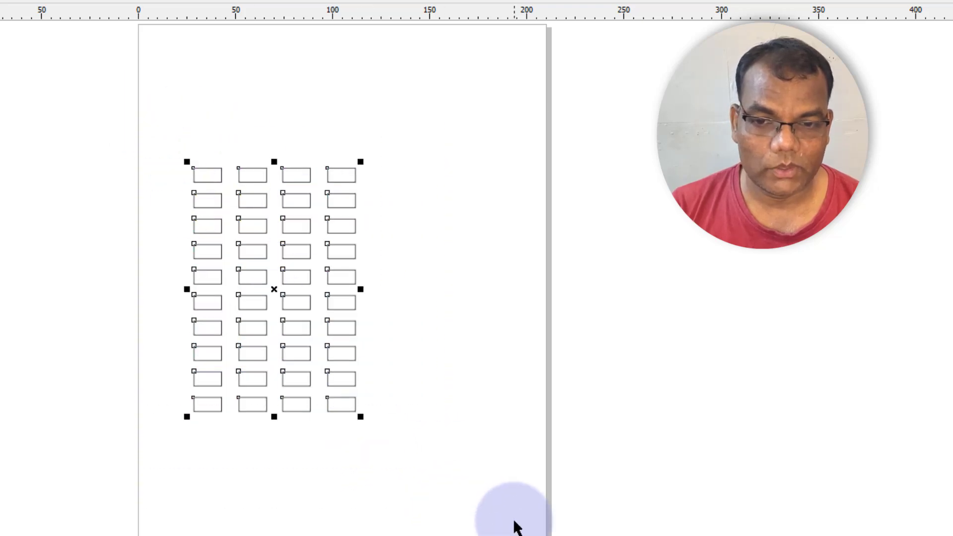
{"action": "key", "text": "Left"}
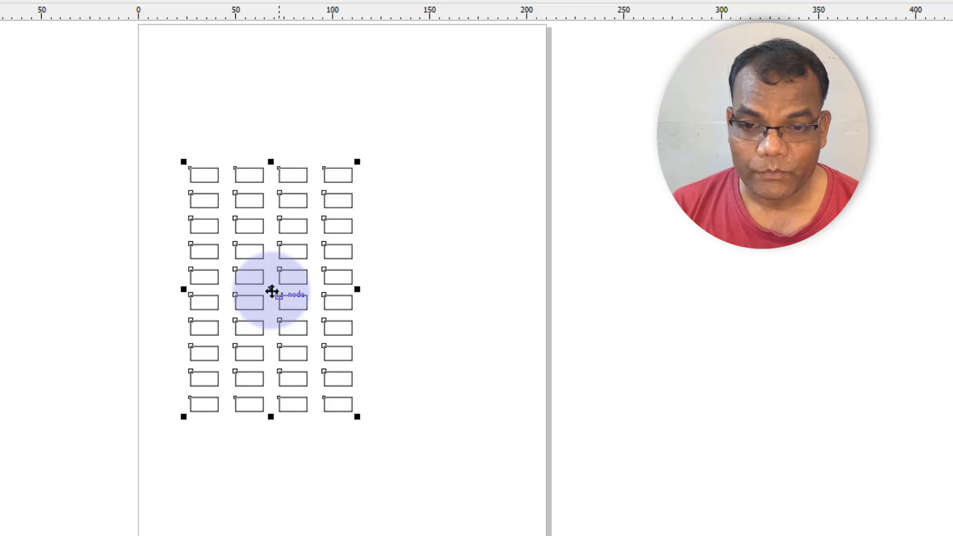
Duplicate the four-column block to its right and centre both blocks together on the page.
{"action": "left_click_drag", "start_coordinate": [272, 292], "coordinate": [466, 299]}
{"action": "left_click_drag", "start_coordinate": [691, 464], "coordinate": [121, 74]}
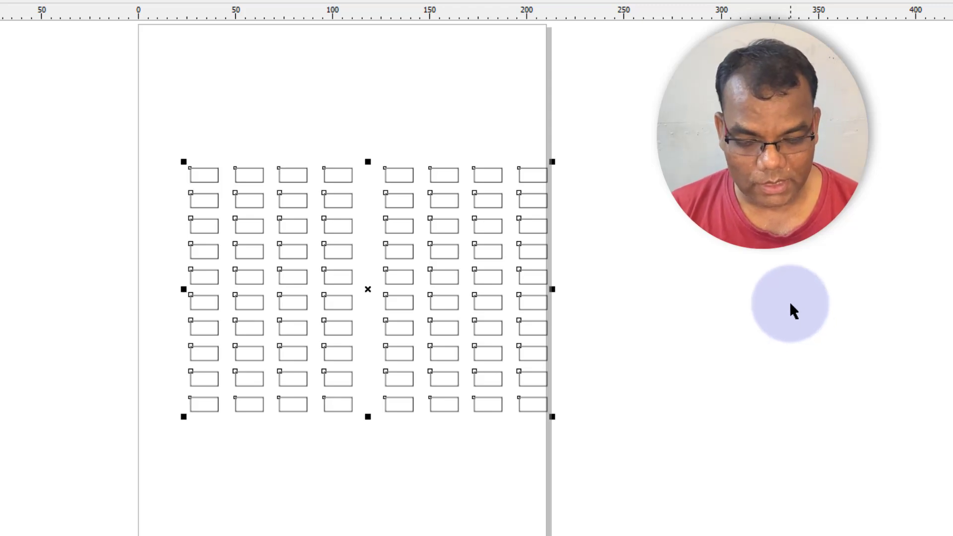
{"action": "key", "text": "p"}
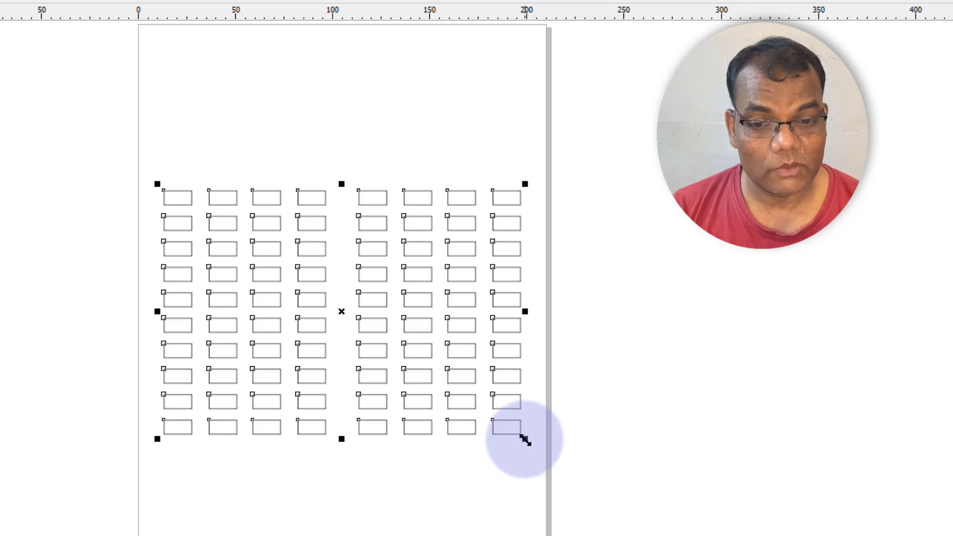
Scale the eight-column grid down proportionally and centre it on the page again.
{"action": "left_click_drag", "start_coordinate": [524, 439], "coordinate": [503, 427]}
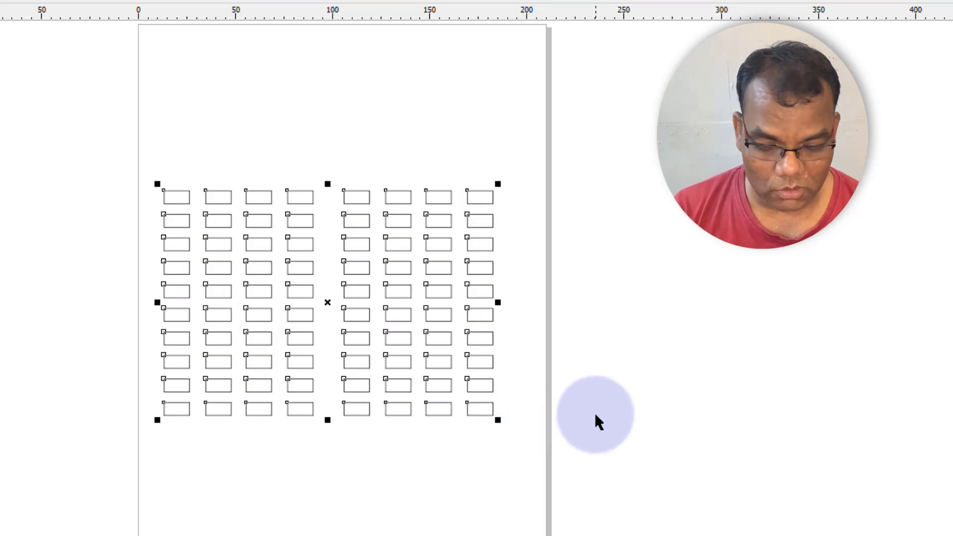
{"action": "key", "text": "p"}
{"action": "key", "text": "Escape"}
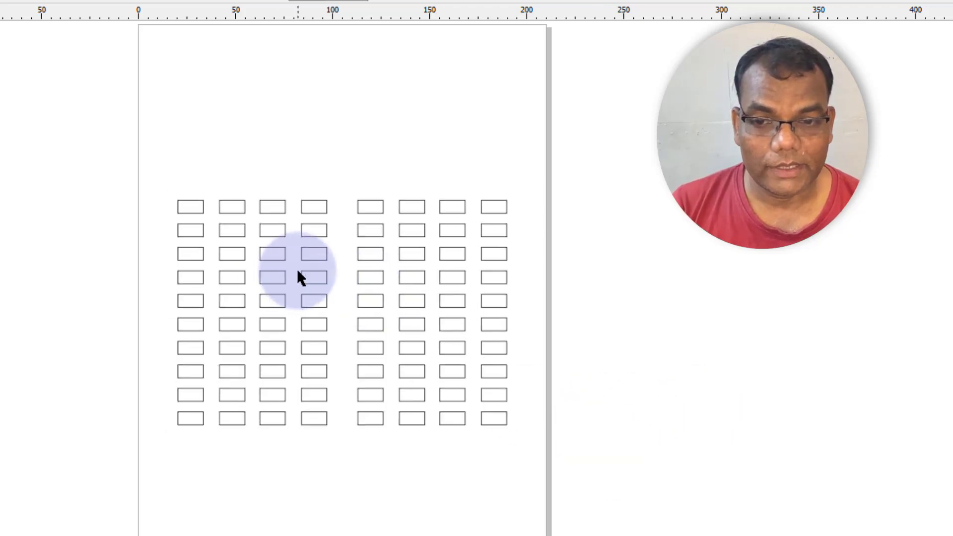
Narrow the whole grid of boxes horizontally, symmetrically about its centre, to widen the side margins.
{"action": "scroll", "coordinate": [297, 269], "scroll_direction": "up", "scroll_amount": 2}
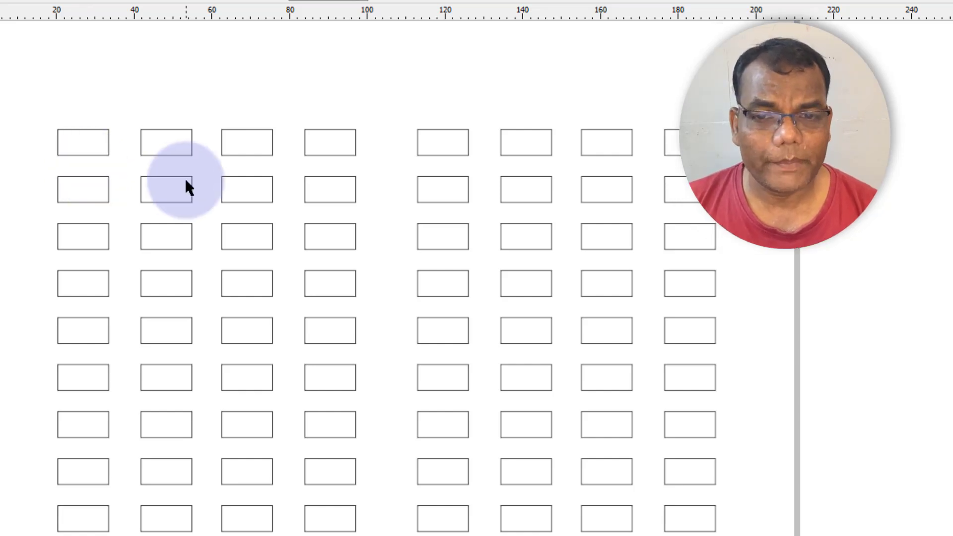
{"action": "left_click_drag", "start_coordinate": [1, 89], "coordinate": [774, 533]}
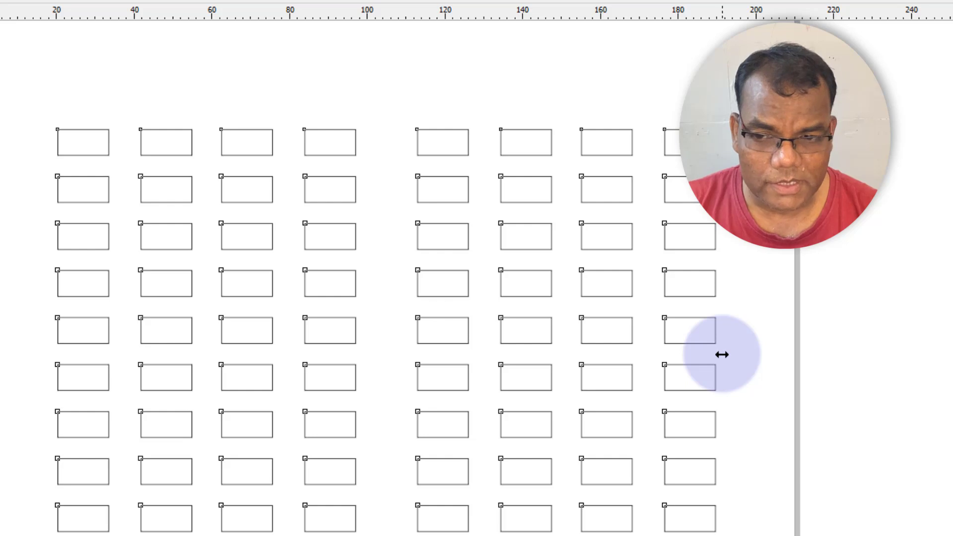
{"action": "left_click_drag", "start_coordinate": [722, 355], "coordinate": [700, 353]}
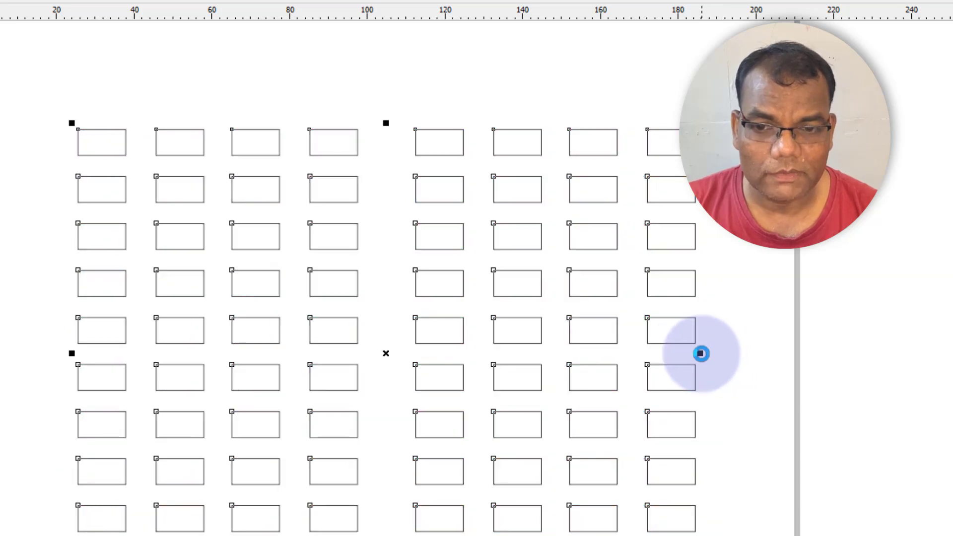
{"action": "left_click", "coordinate": [931, 366]}
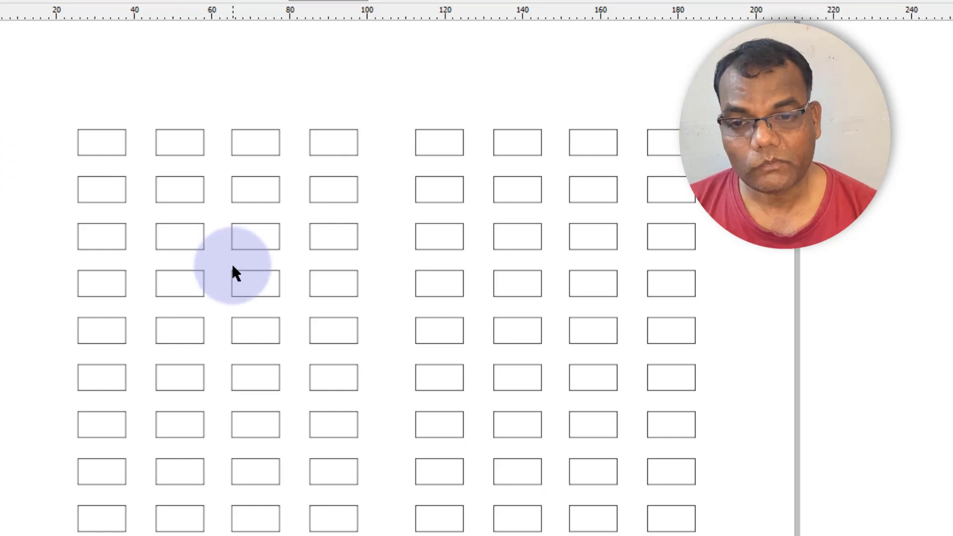
Add a vertical text list of the numbers 1 to 10 left of the first box column and set its font size to 12 pt.
{"action": "scroll", "coordinate": [231, 263], "scroll_direction": "down", "scroll_amount": 2}
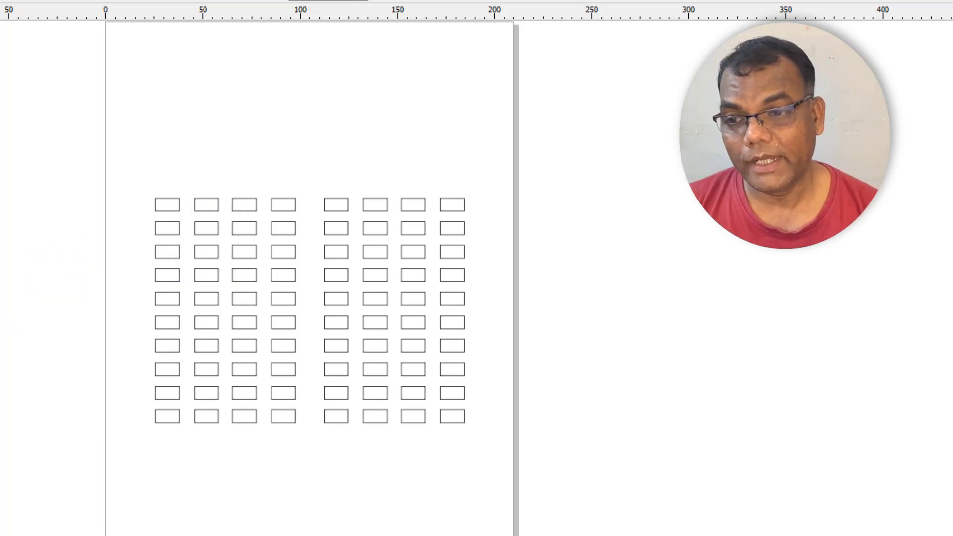
{"action": "scroll", "coordinate": [132, 213], "scroll_direction": "up", "scroll_amount": 4}
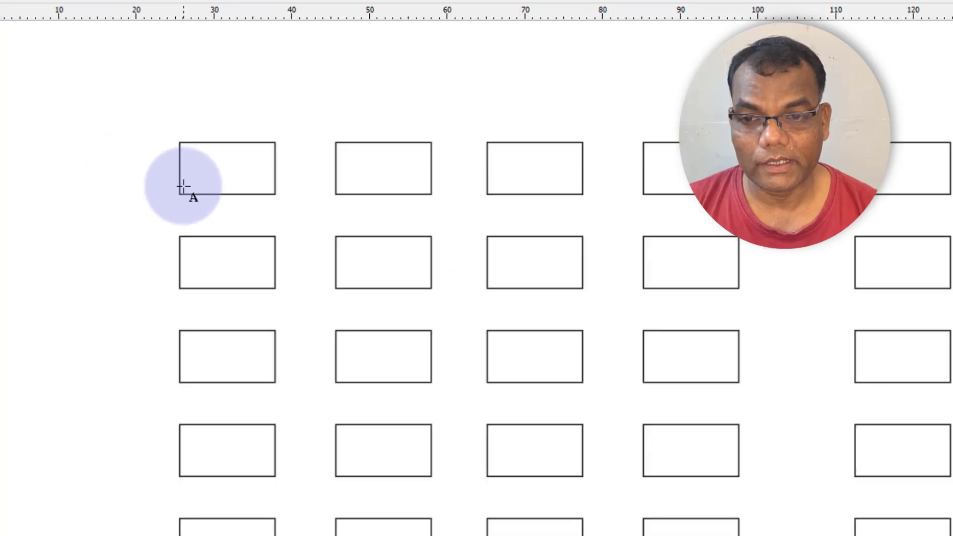
{"action": "scroll", "coordinate": [187, 183], "scroll_direction": "down", "scroll_amount": 2}
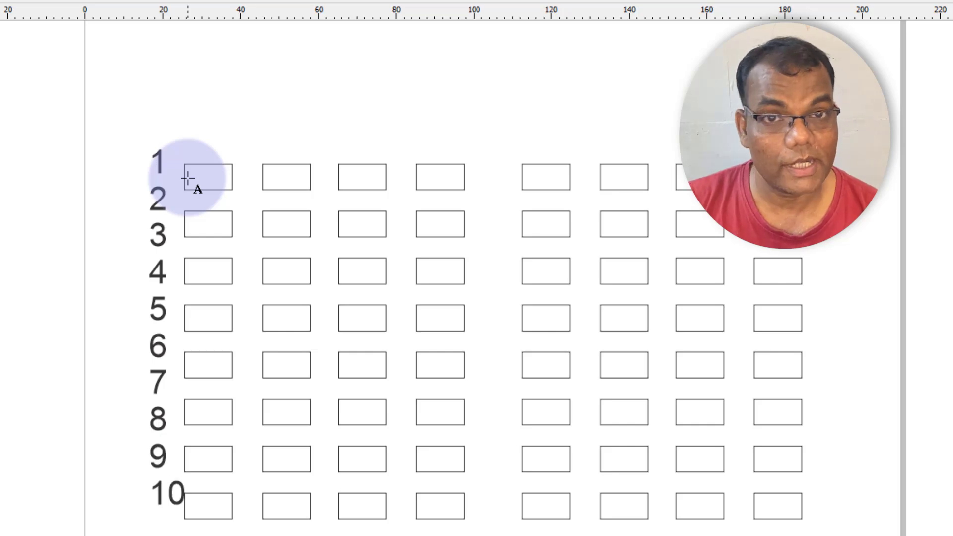
{"action": "left_click", "coordinate": [188, 178]}
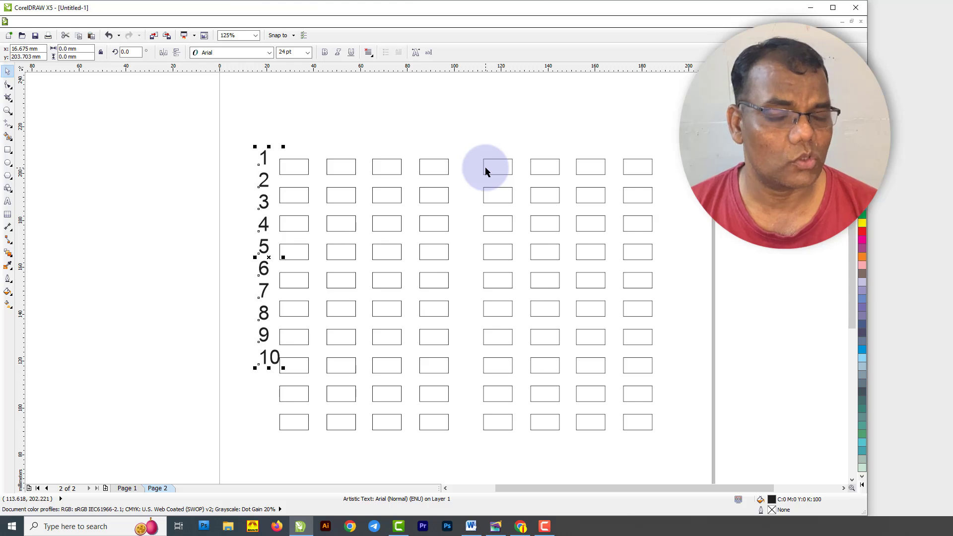
{"action": "left_click", "coordinate": [292, 52]}
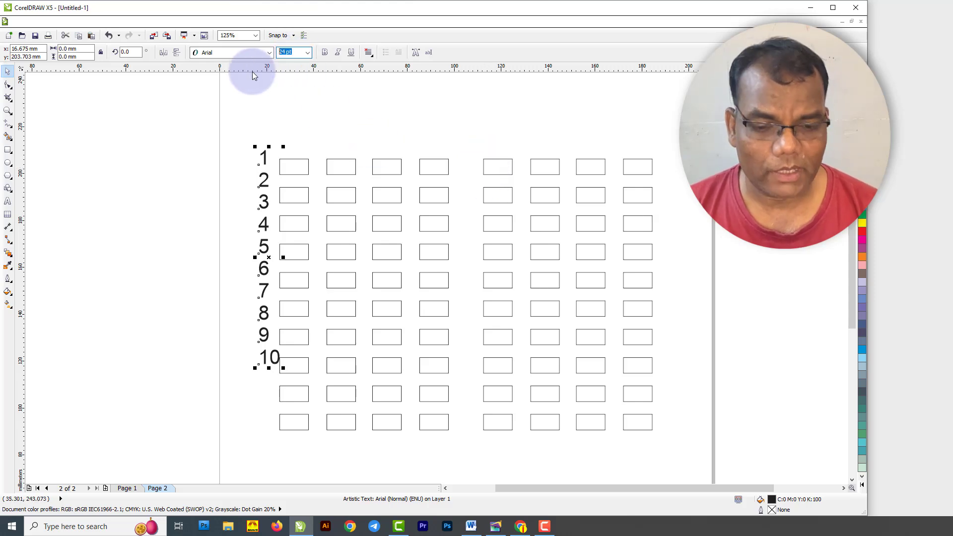
{"action": "key", "text": "Return"}
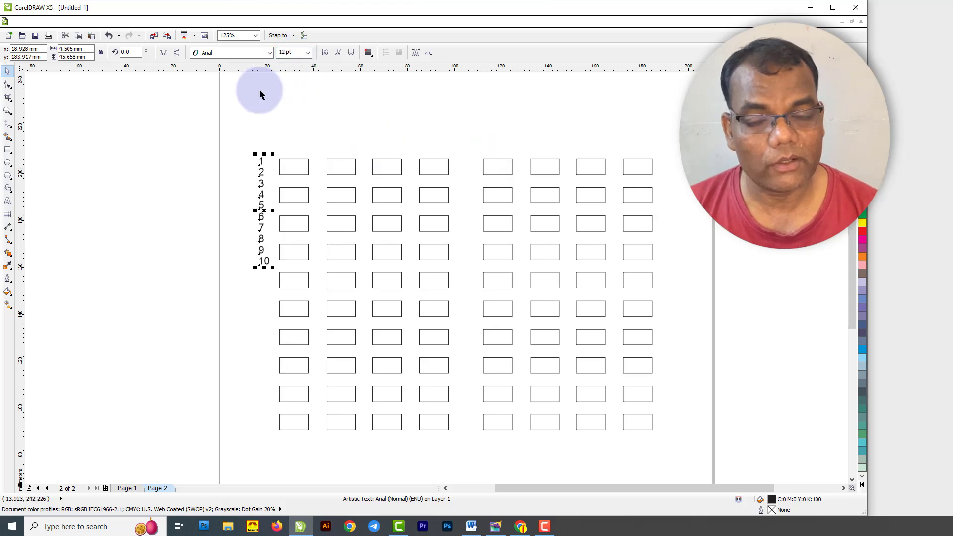
Move the number list closer to the first box column so that the 1 lines up with the first row.
{"action": "scroll", "coordinate": [260, 160], "scroll_direction": "up", "scroll_amount": 4}
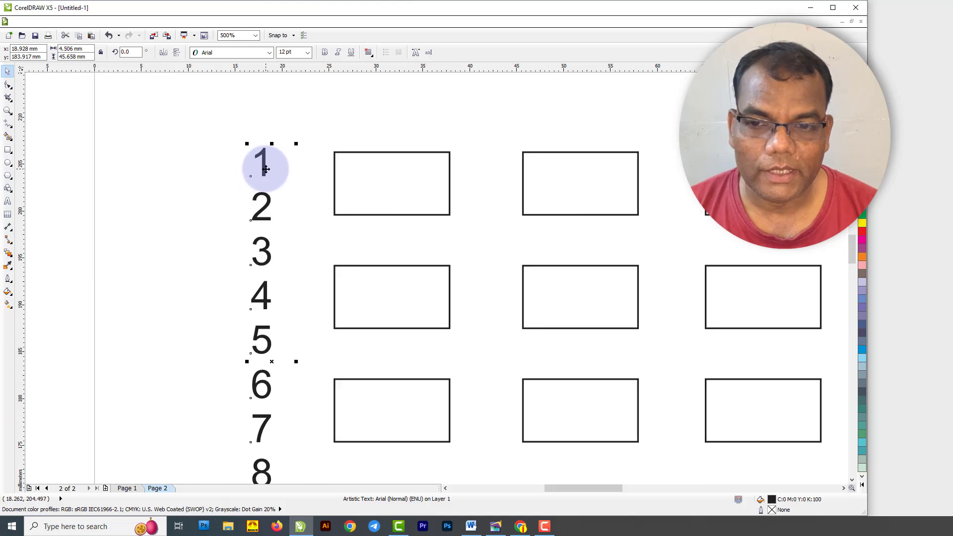
{"action": "left_click_drag", "start_coordinate": [265, 169], "coordinate": [306, 187]}
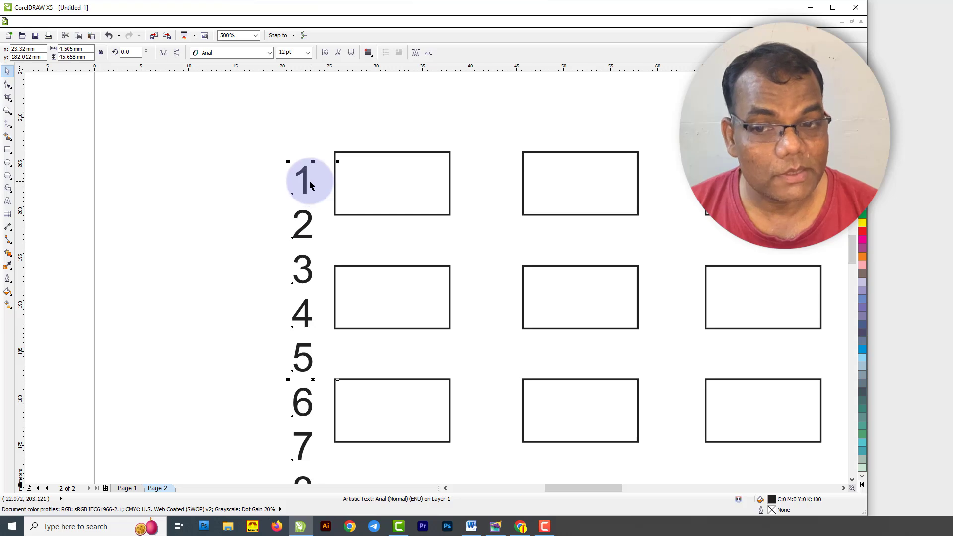
{"action": "scroll", "coordinate": [325, 194], "scroll_direction": "down", "scroll_amount": 4}
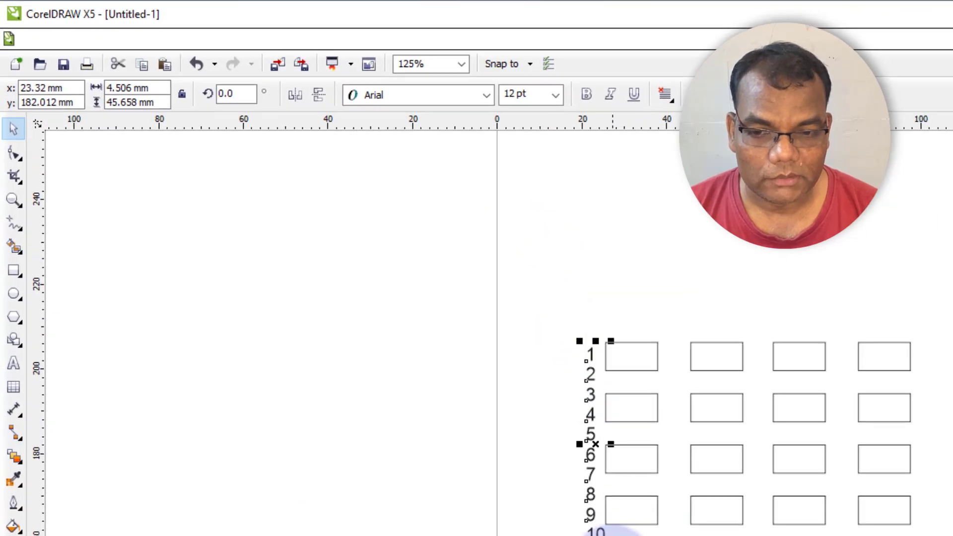
Increase the number list's line spacing with the Shape tool until 1 to 10 each line up with their row of boxes.
{"action": "left_click", "coordinate": [14, 157]}
{"action": "scroll", "coordinate": [583, 534], "scroll_direction": "up", "scroll_amount": 2}
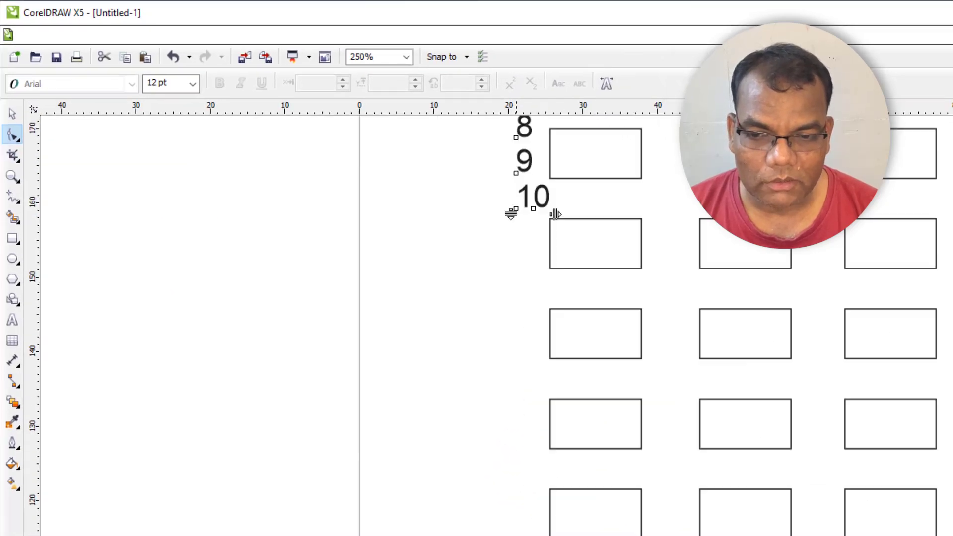
{"action": "left_click_drag", "start_coordinate": [321, 163], "coordinate": [321, 461]}
{"action": "scroll", "coordinate": [233, 243], "scroll_direction": "down", "scroll_amount": 2}
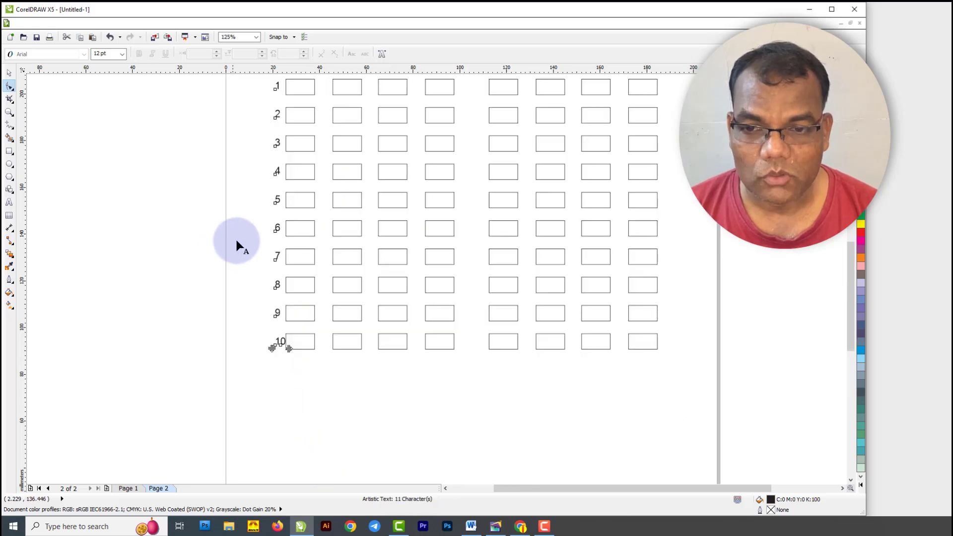
{"action": "left_click", "coordinate": [9, 73]}
{"action": "left_click", "coordinate": [263, 330]}
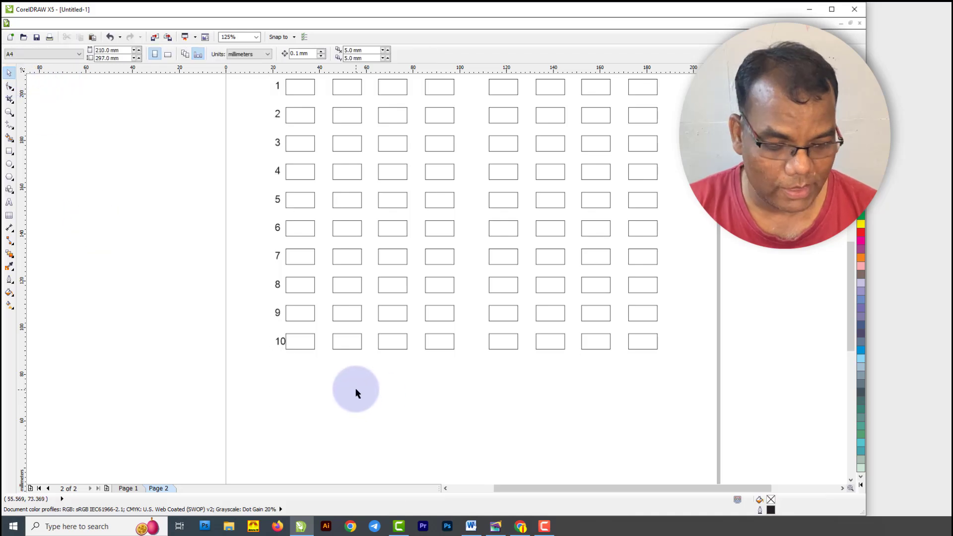
Nudge the number list about 0.8 mm to the left to clear the 10 from the first box column.
{"action": "left_click", "coordinate": [281, 342]}
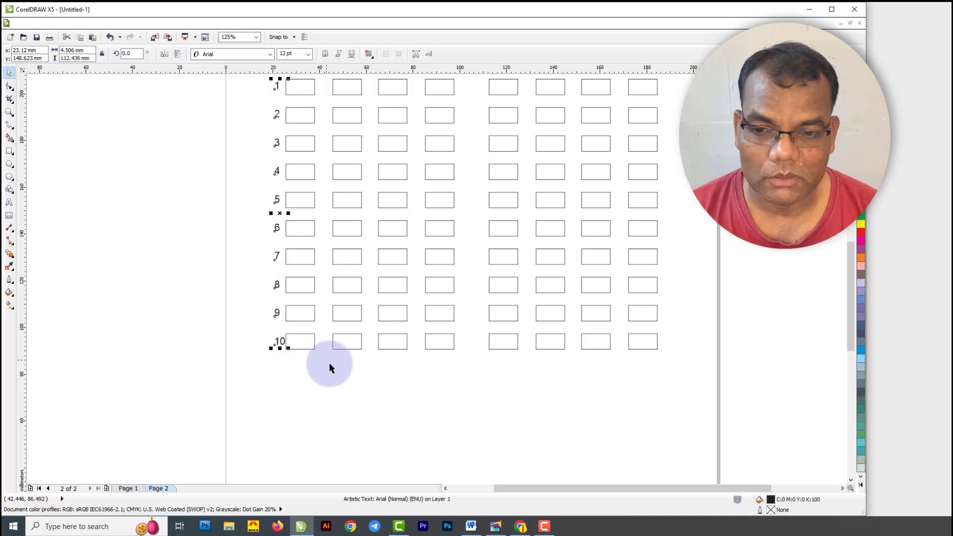
{"action": "key", "text": "Left"}
{"action": "key", "text": "Left"}
{"action": "key", "text": "Left"}
{"action": "key", "text": "Left"}
{"action": "key", "text": "Left"}
{"action": "key", "text": "Left"}
{"action": "key", "text": "Left"}
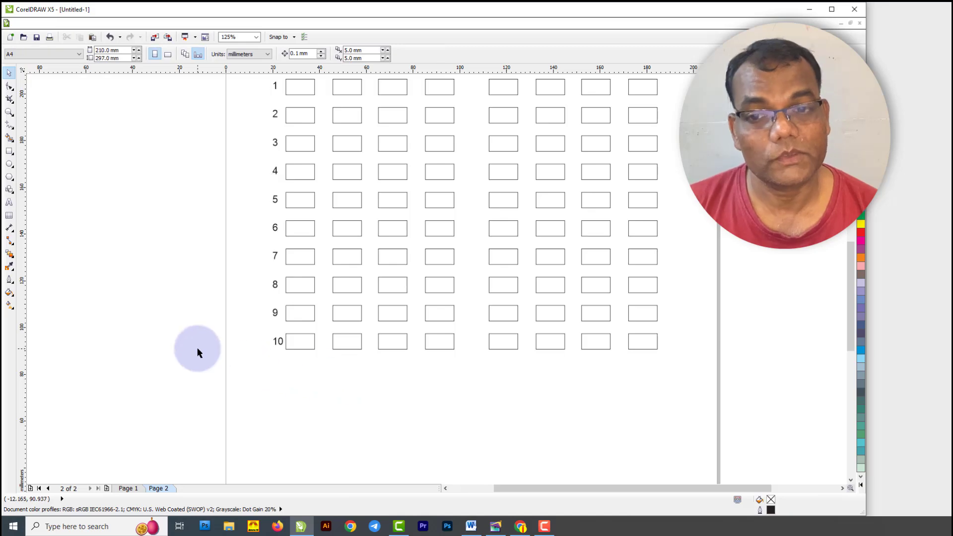
Duplicate the number list to the left of the second four-column block and renumber the copy 11 to 20.
{"action": "left_click", "coordinate": [277, 86]}
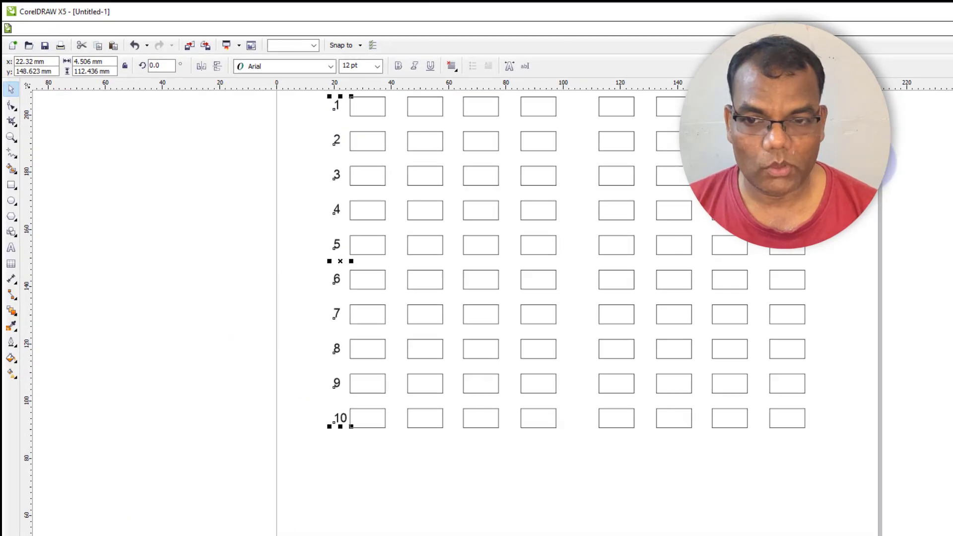
{"action": "left_click_drag", "start_coordinate": [340, 263], "coordinate": [586, 268]}
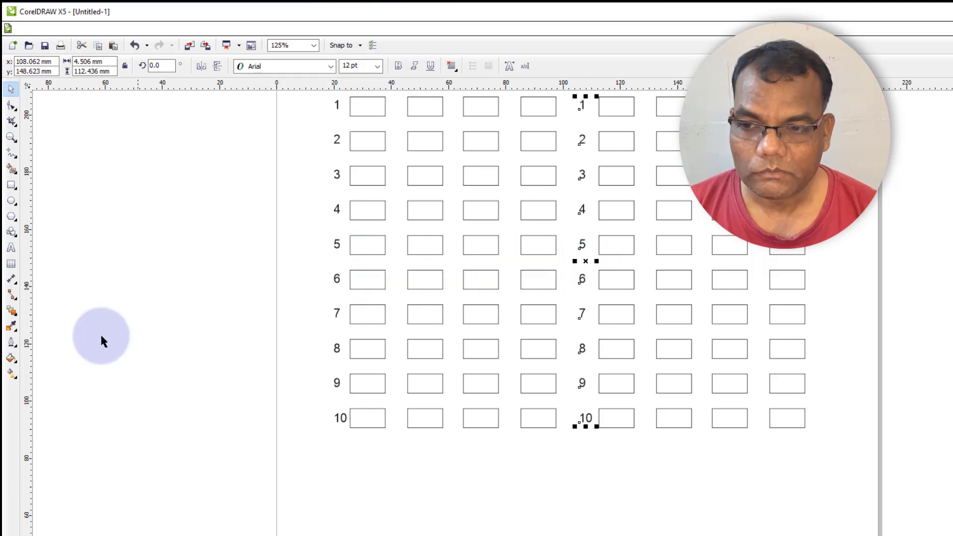
{"action": "left_click", "coordinate": [11, 247]}
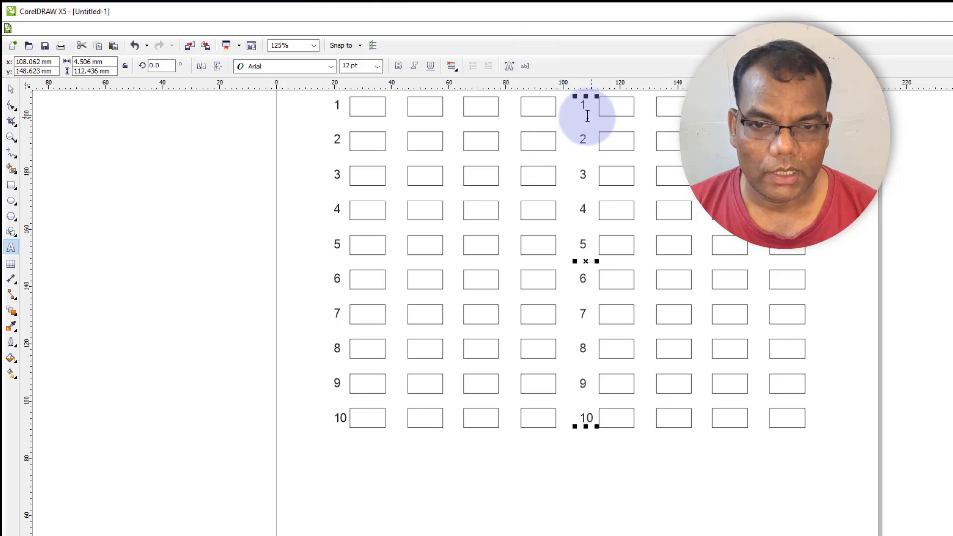
{"action": "left_click_drag", "start_coordinate": [580, 106], "coordinate": [610, 113]}
{"action": "type", "text": "11"}
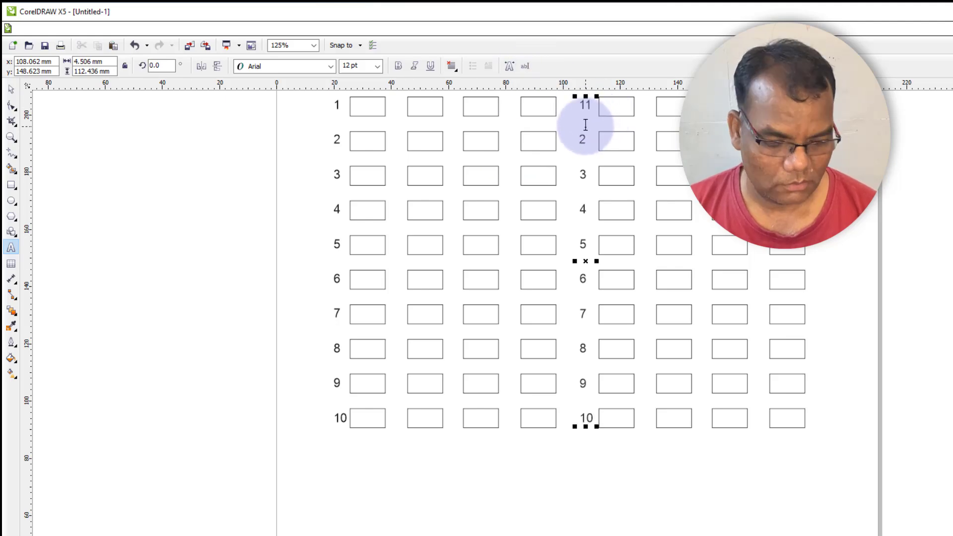
{"action": "left_click", "coordinate": [583, 125]}
{"action": "type", "text": "1"}
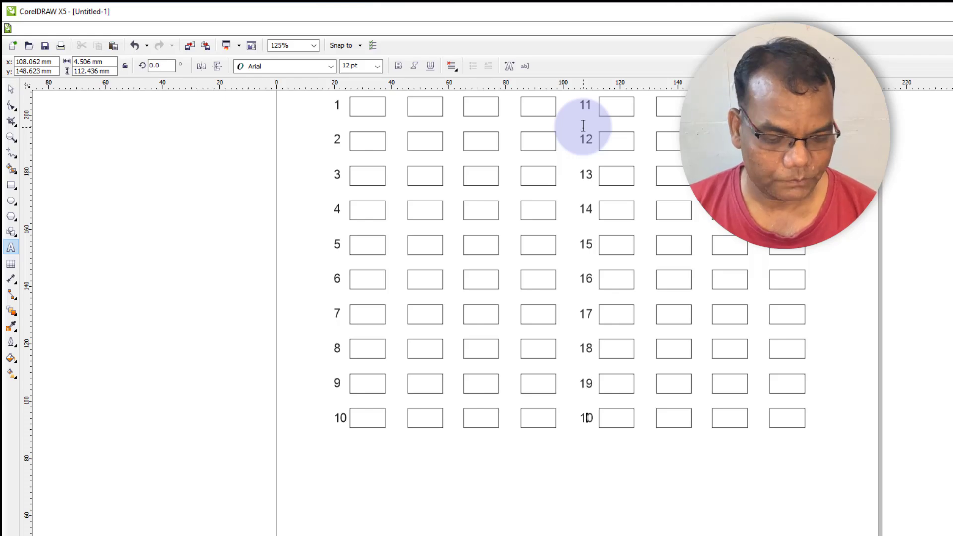
{"action": "left_click", "coordinate": [11, 89]}
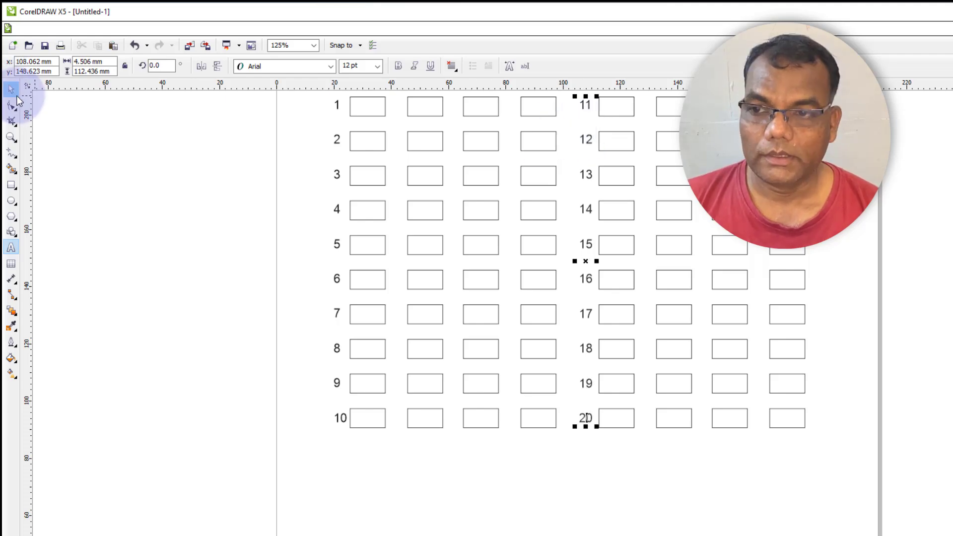
{"action": "left_click", "coordinate": [582, 376]}
Copy the school name, student name, class and roll number label text from Page 1 and paste it above the grid on Page 2.
{"action": "scroll", "coordinate": [582, 378], "scroll_direction": "down", "scroll_amount": 2}
{"action": "scroll", "coordinate": [589, 243], "scroll_direction": "up", "scroll_amount": 2}
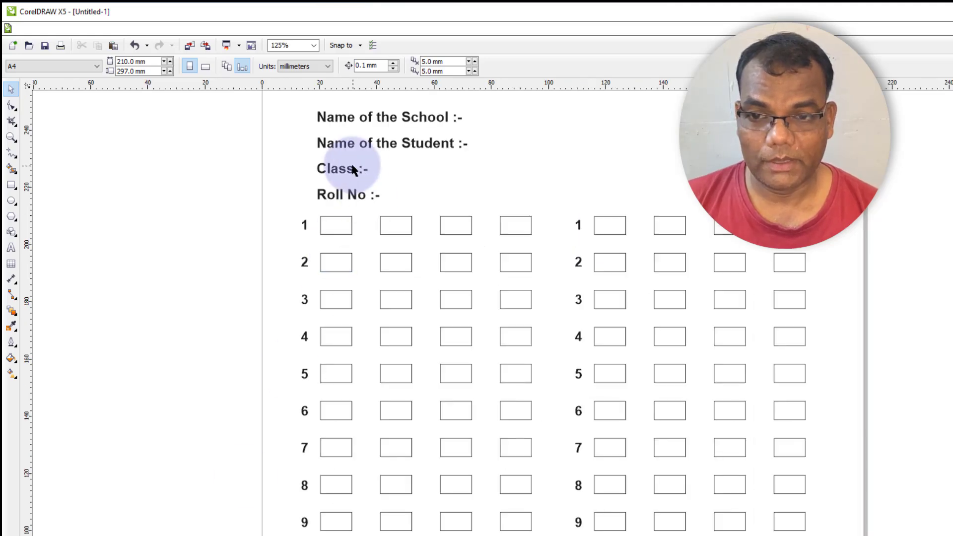
{"action": "left_click", "coordinate": [350, 147]}
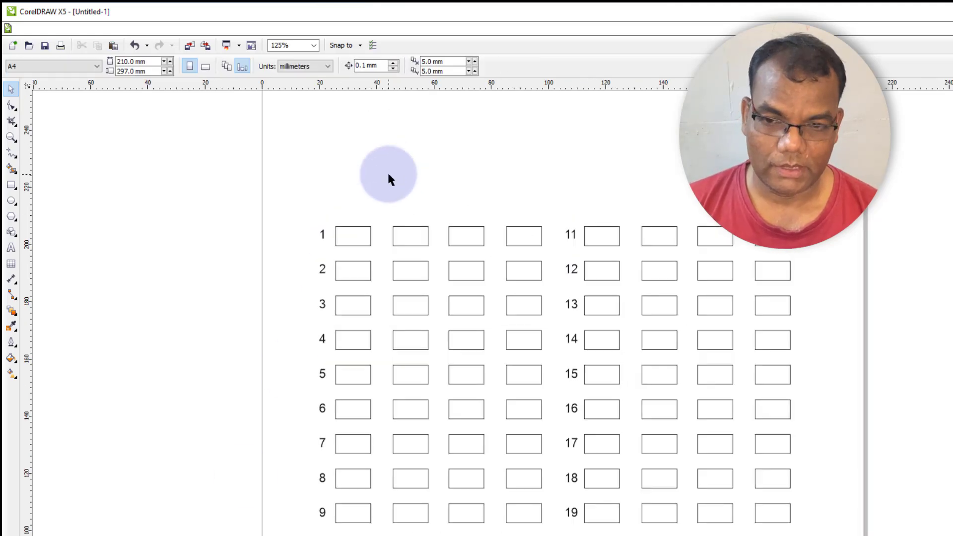
{"action": "key", "text": "ctrl+v"}
{"action": "scroll", "coordinate": [465, 278], "scroll_direction": "down", "scroll_amount": 2}
{"action": "scroll", "coordinate": [405, 184], "scroll_direction": "up", "scroll_amount": 3}
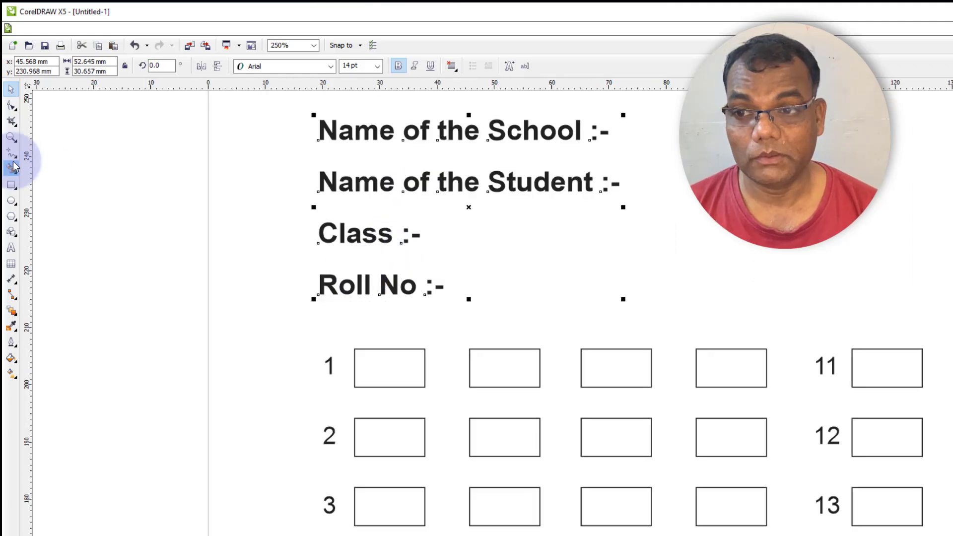
Slightly increase the line spacing of the four header labels with the Shape tool, keeping them above the first row of boxes.
{"action": "left_click", "coordinate": [11, 105]}
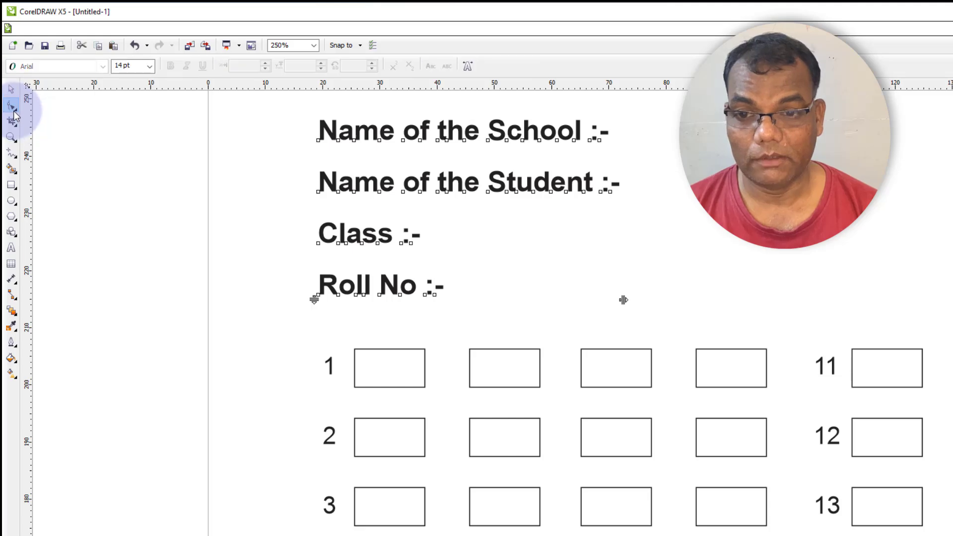
{"action": "left_click_drag", "start_coordinate": [320, 298], "coordinate": [330, 330]}
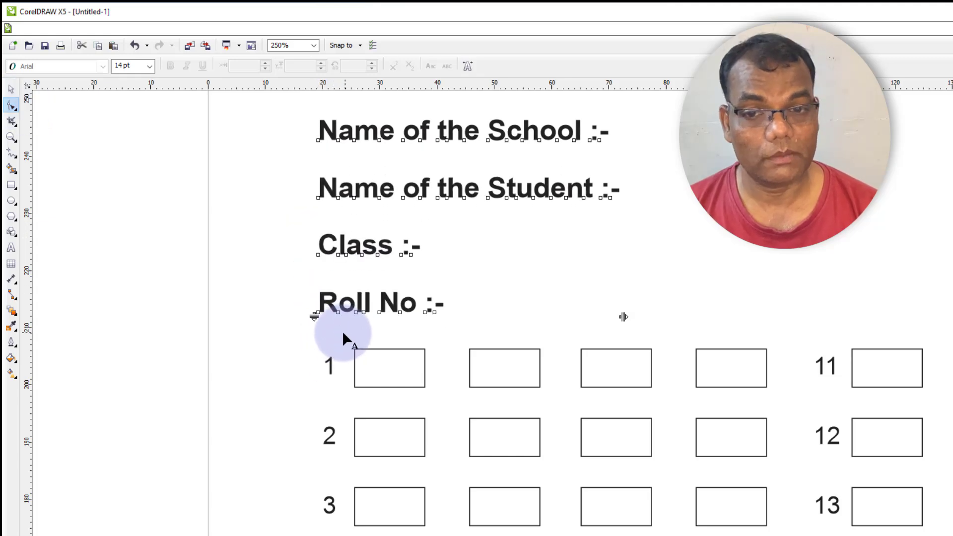
{"action": "scroll", "coordinate": [342, 334], "scroll_direction": "down", "scroll_amount": 1}
{"action": "key", "text": "space"}
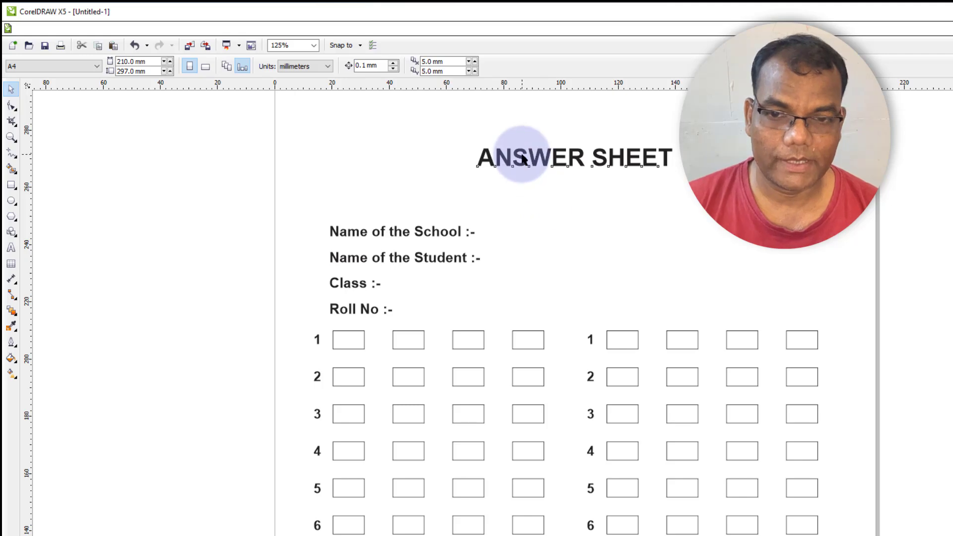
Copy the ANSWER SHEET title from Page 1 and paste it above the header labels on Page 2.
{"action": "left_click", "coordinate": [521, 159]}
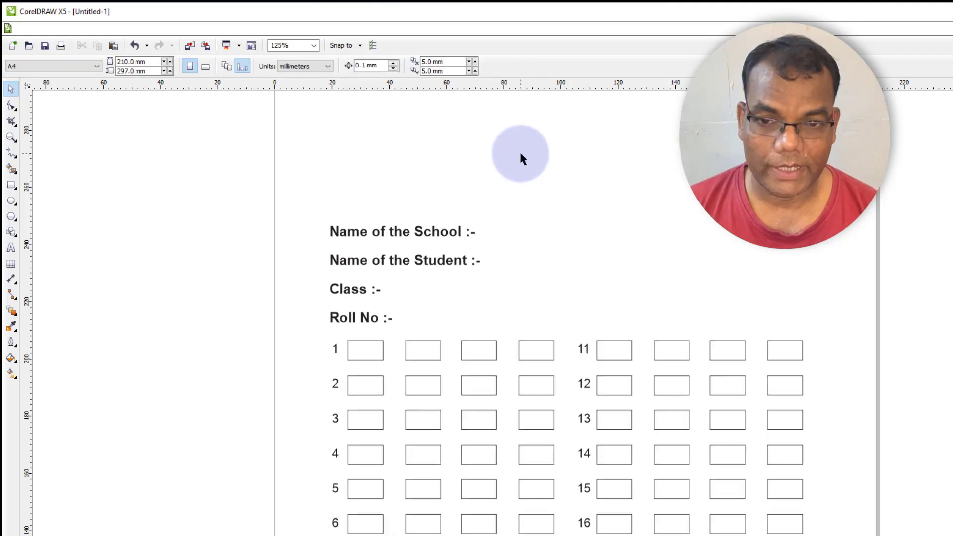
{"action": "key", "text": "ctrl+v"}
{"action": "scroll", "coordinate": [565, 216], "scroll_direction": "down", "scroll_amount": 1}
{"action": "left_click", "coordinate": [667, 261]}
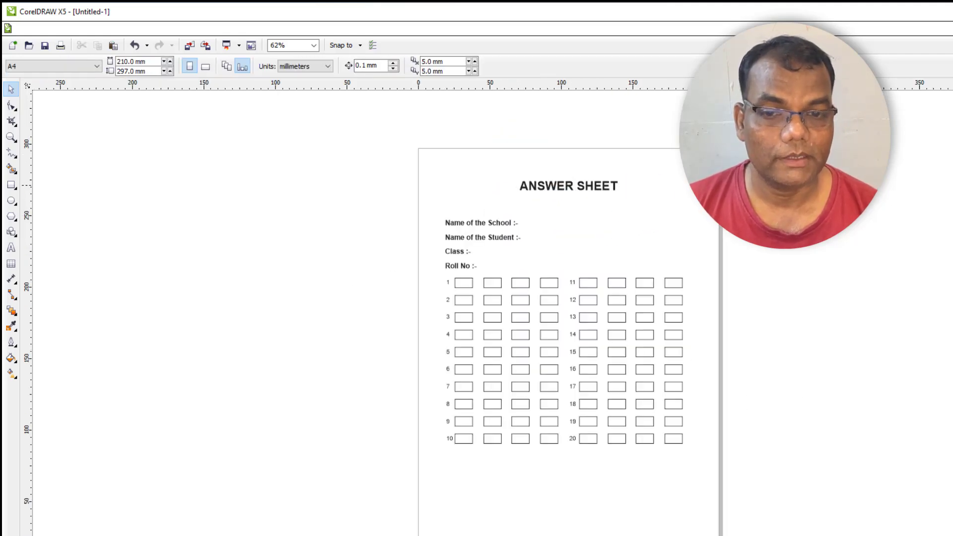
{"action": "scroll", "coordinate": [668, 266], "scroll_direction": "up", "scroll_amount": 1}
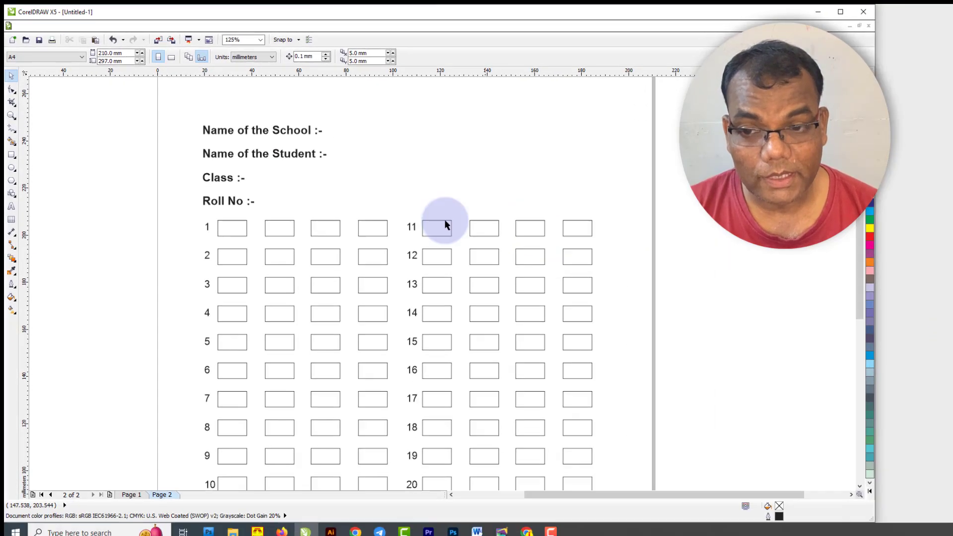